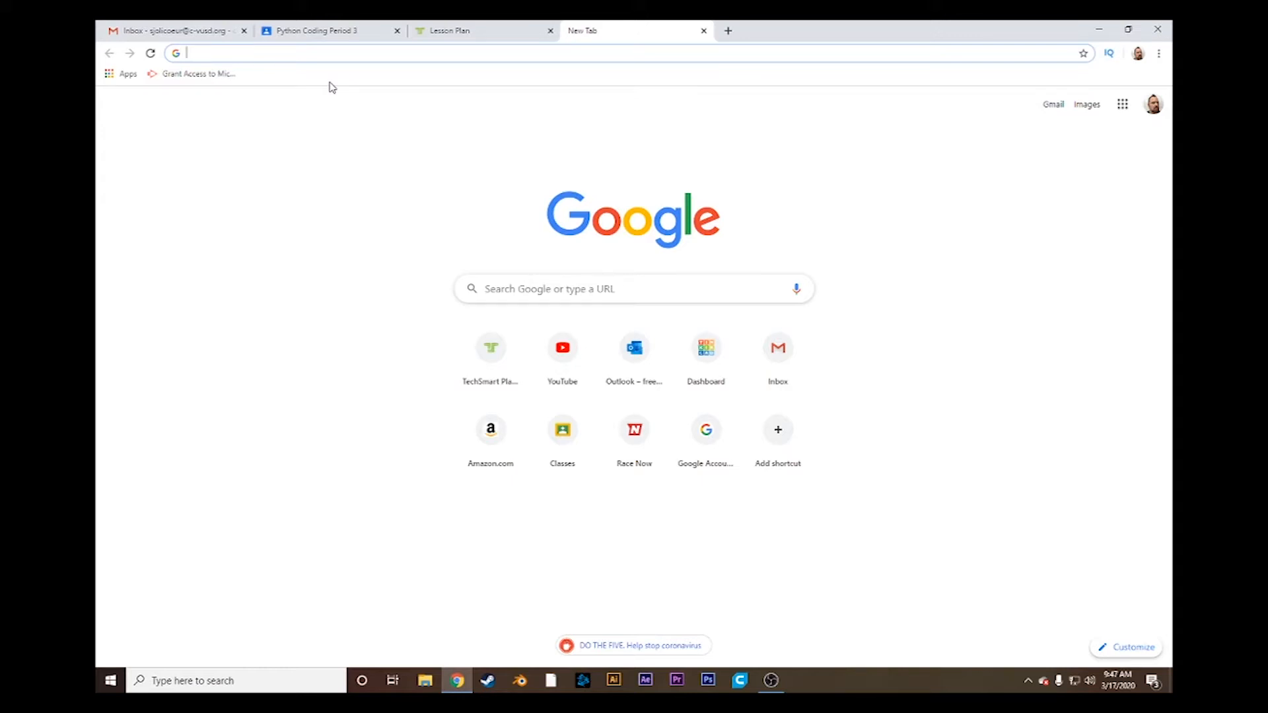
Search Google for "screen cast o matic" and open the Screencast-O-Matic website.
{"action": "type", "text": "sc"}
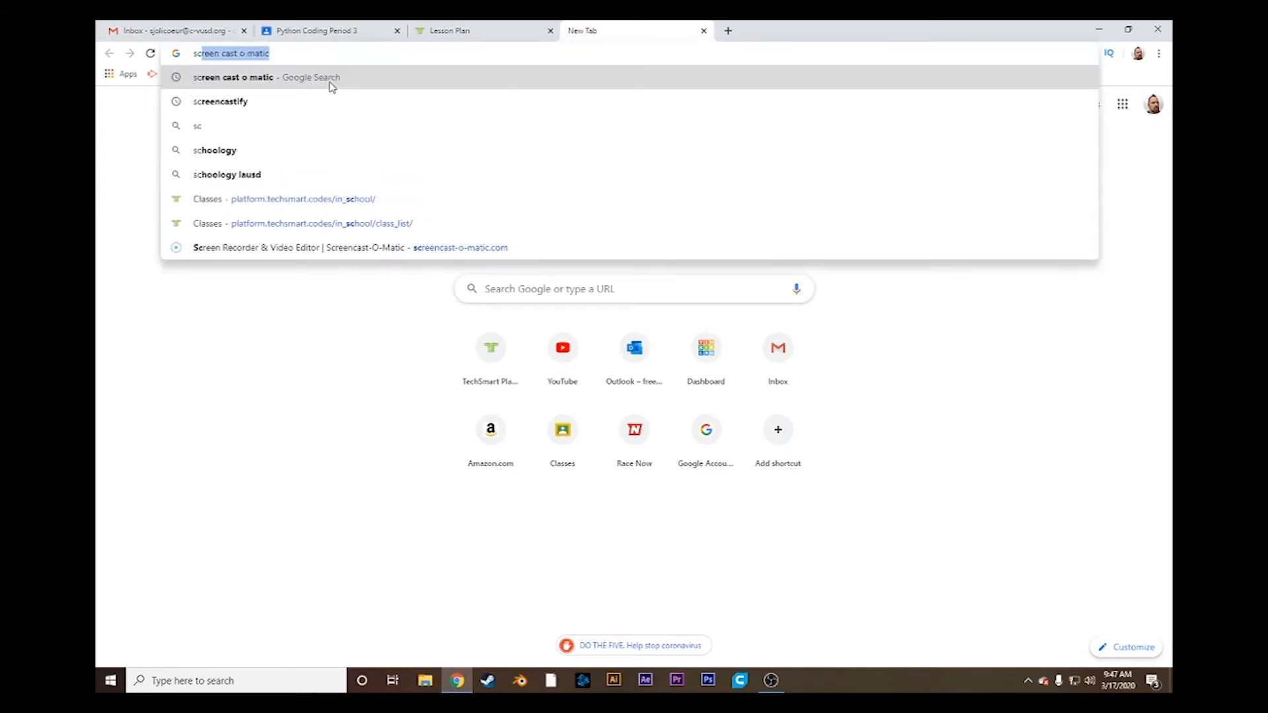
{"action": "left_click", "coordinate": [330, 83]}
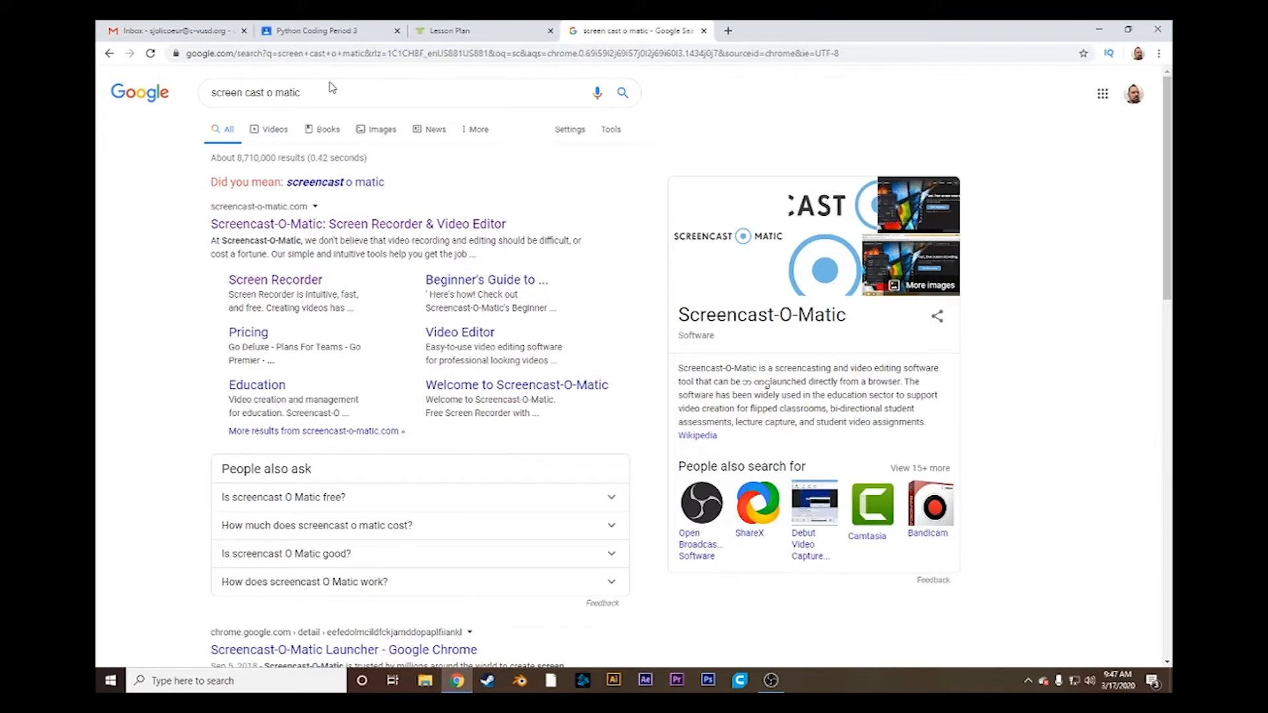
{"action": "left_click", "coordinate": [274, 225]}
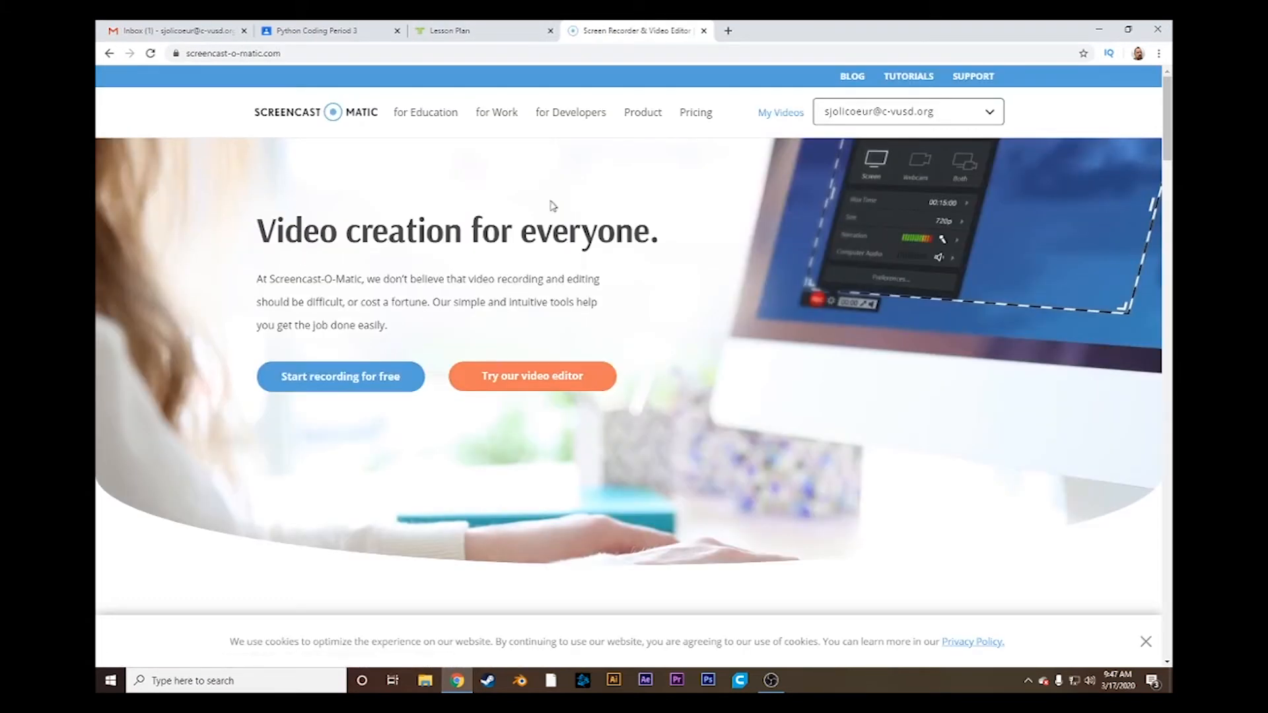
Log out of the current Screencast-O-Matic account and log back in with Google.
{"action": "left_click", "coordinate": [994, 112]}
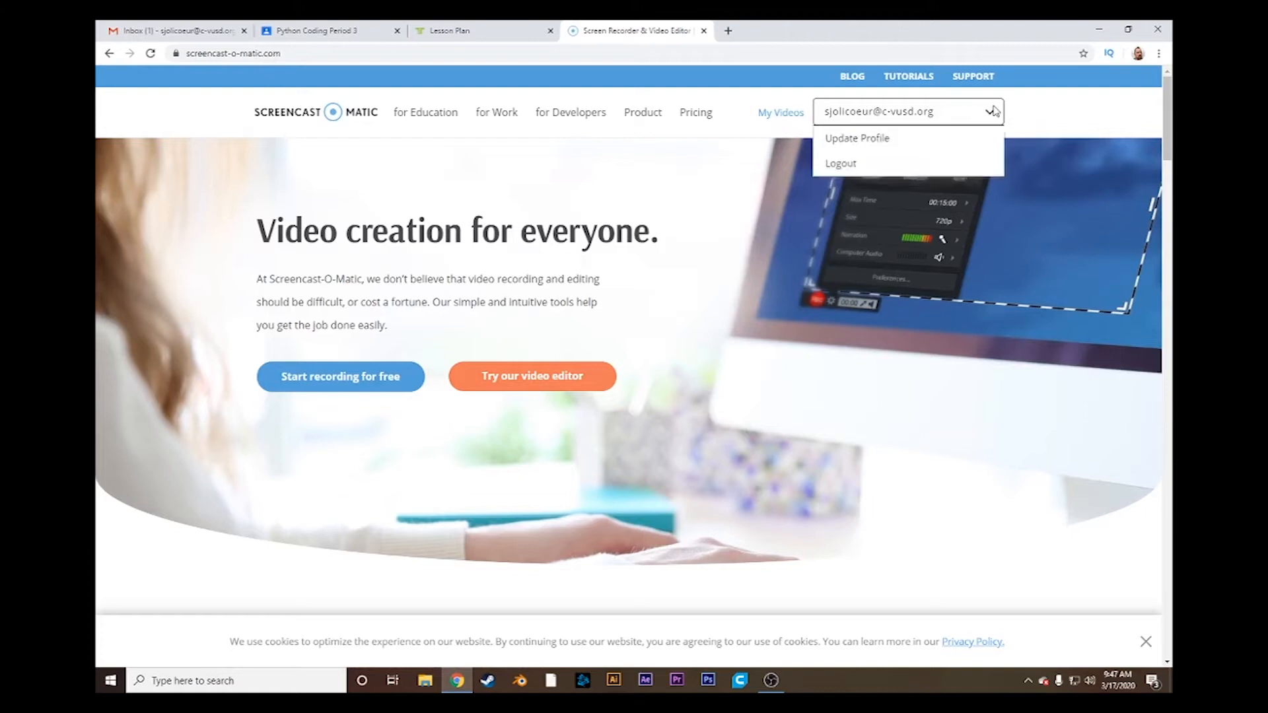
{"action": "left_click", "coordinate": [826, 170]}
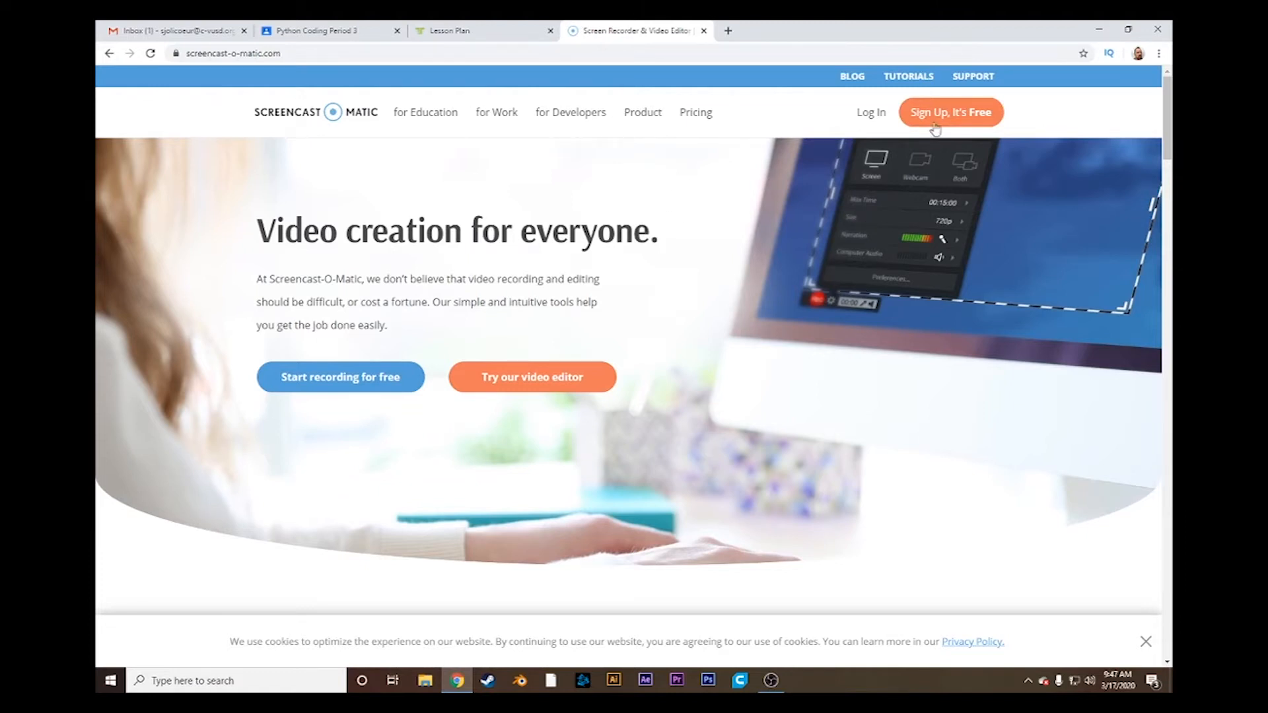
{"action": "left_click", "coordinate": [873, 114]}
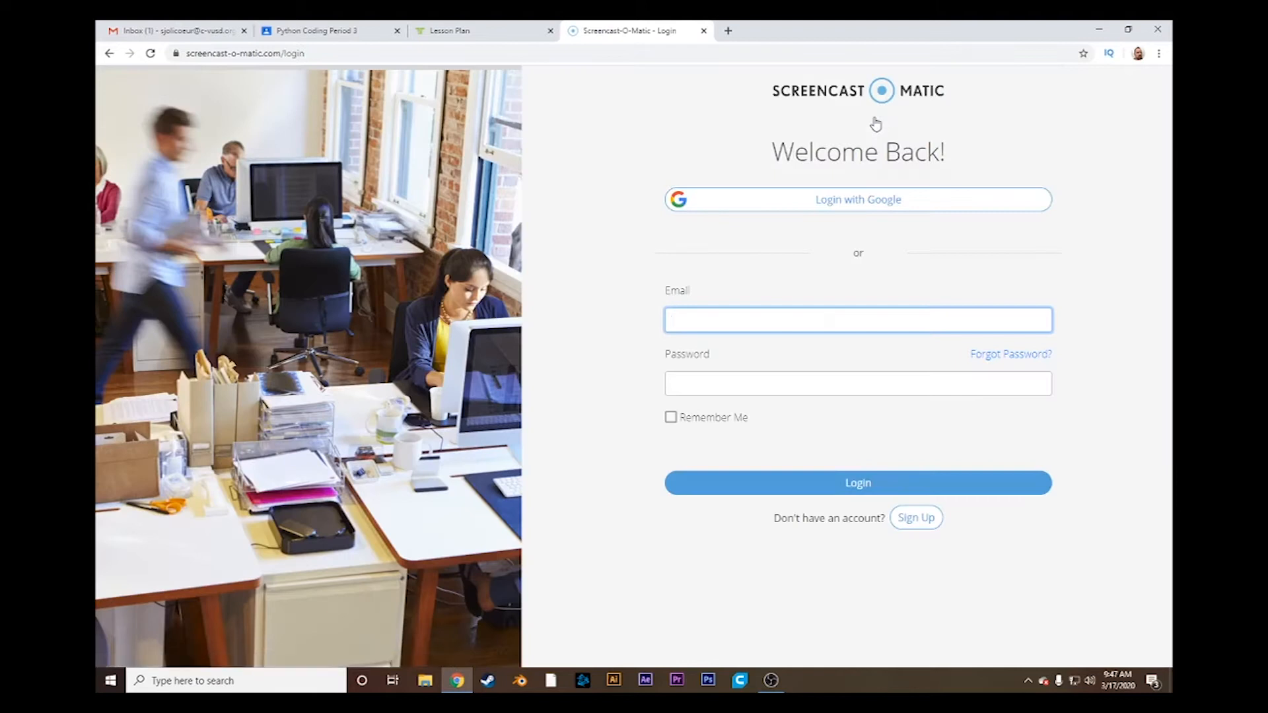
{"action": "left_click", "coordinate": [852, 205]}
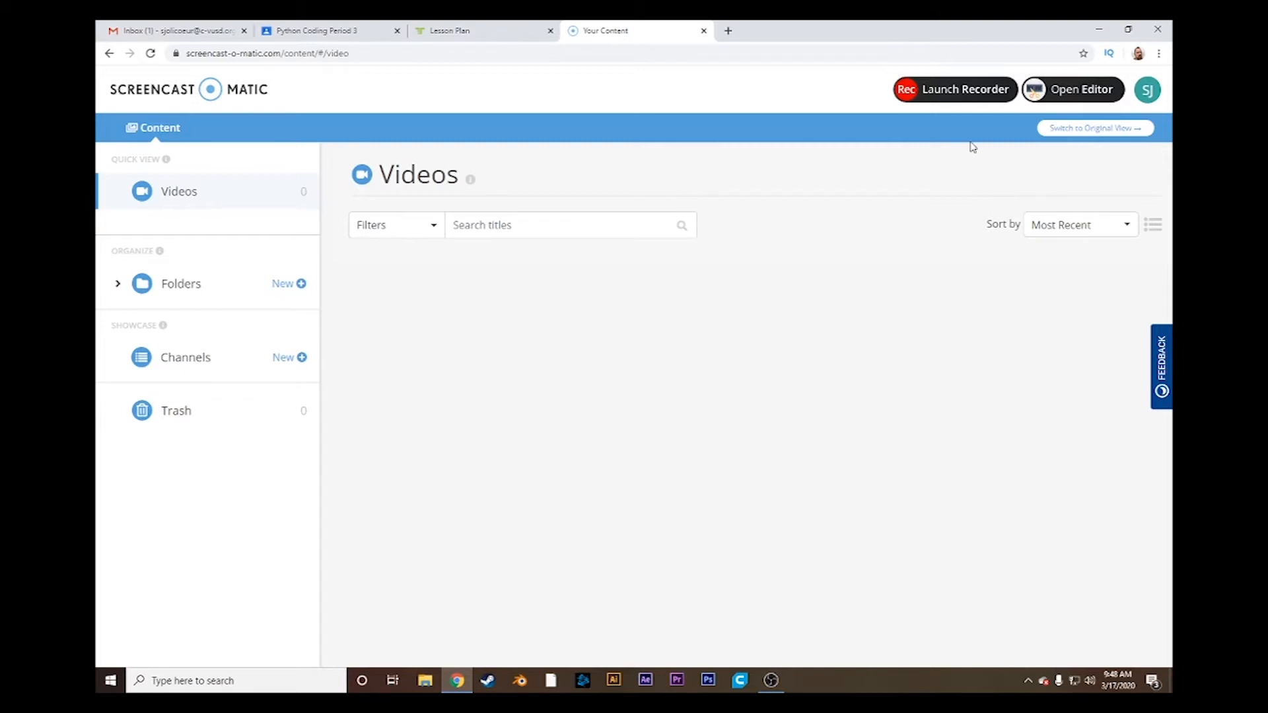
Launch the screen recorder application and set it to record the screen only, without the webcam.
{"action": "left_click", "coordinate": [909, 97]}
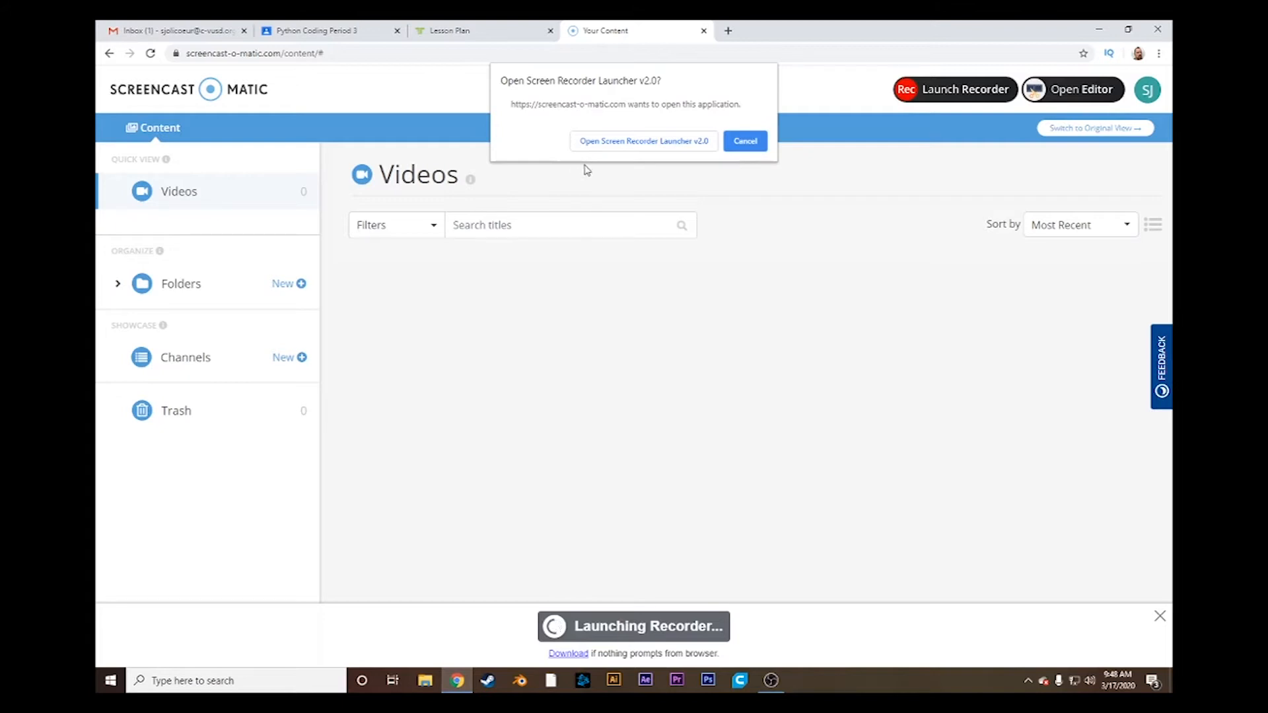
{"action": "left_click", "coordinate": [615, 142]}
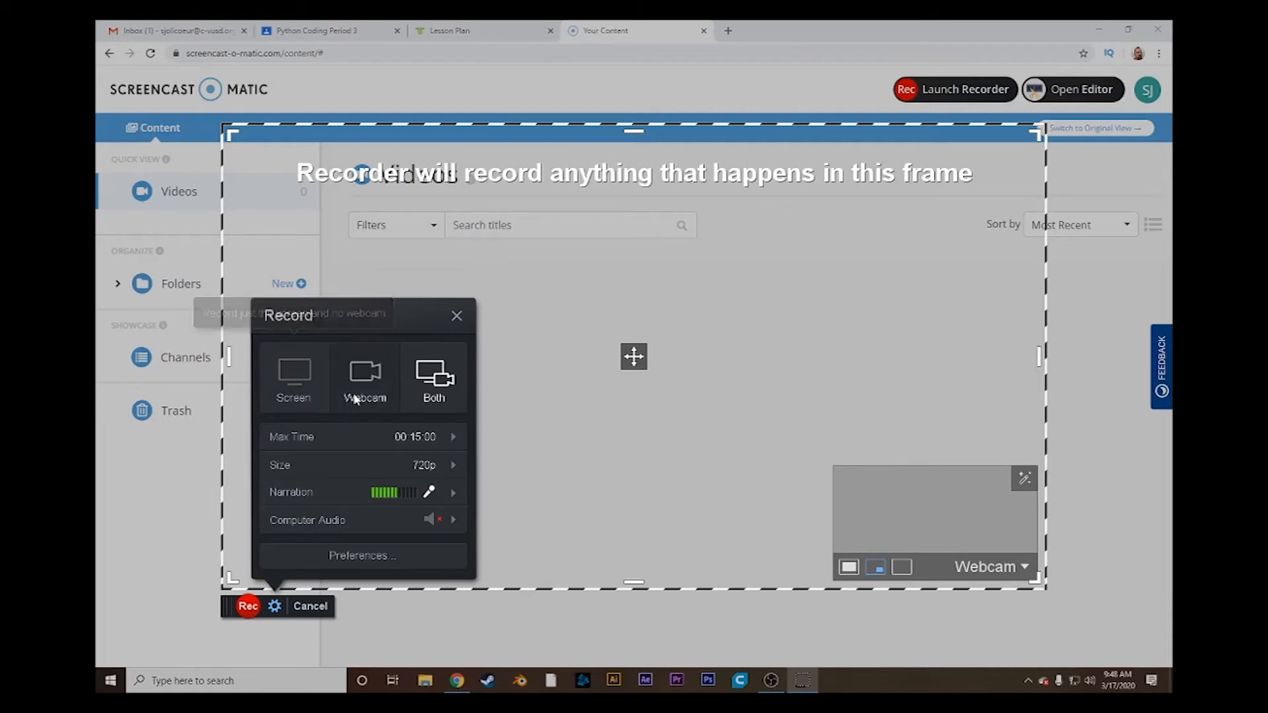
{"action": "left_click", "coordinate": [435, 394]}
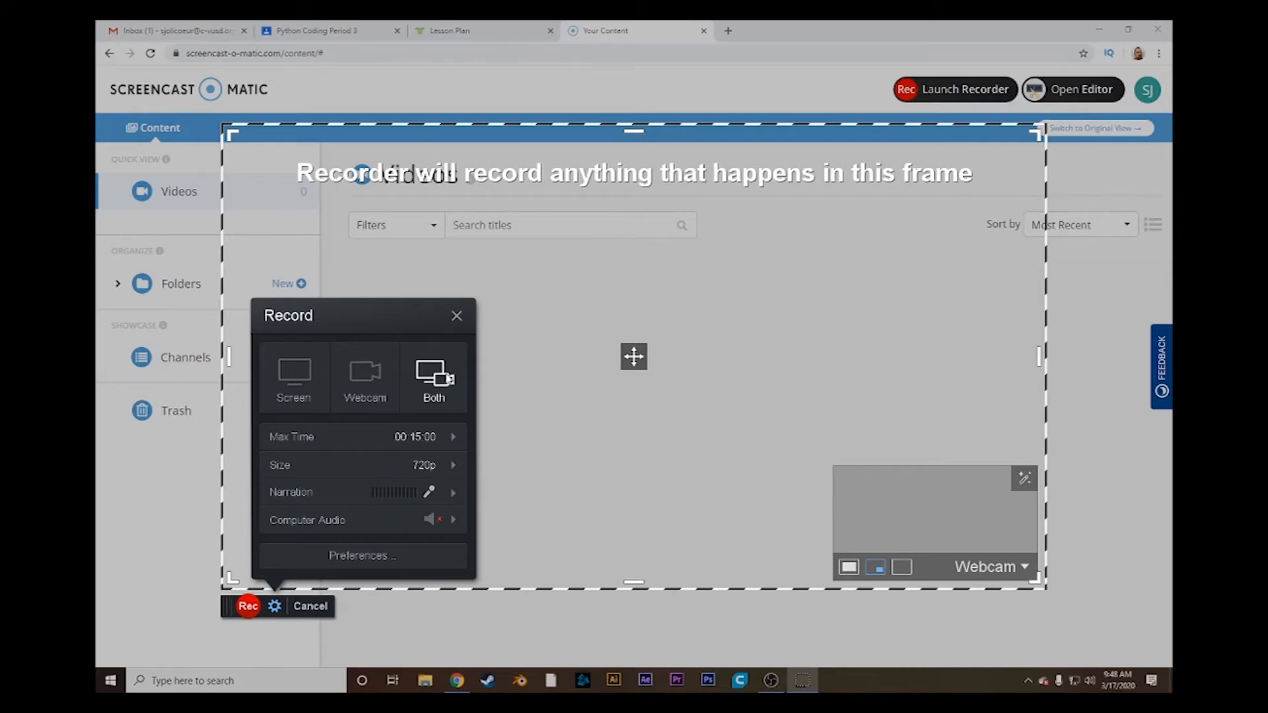
{"action": "left_click", "coordinate": [294, 377]}
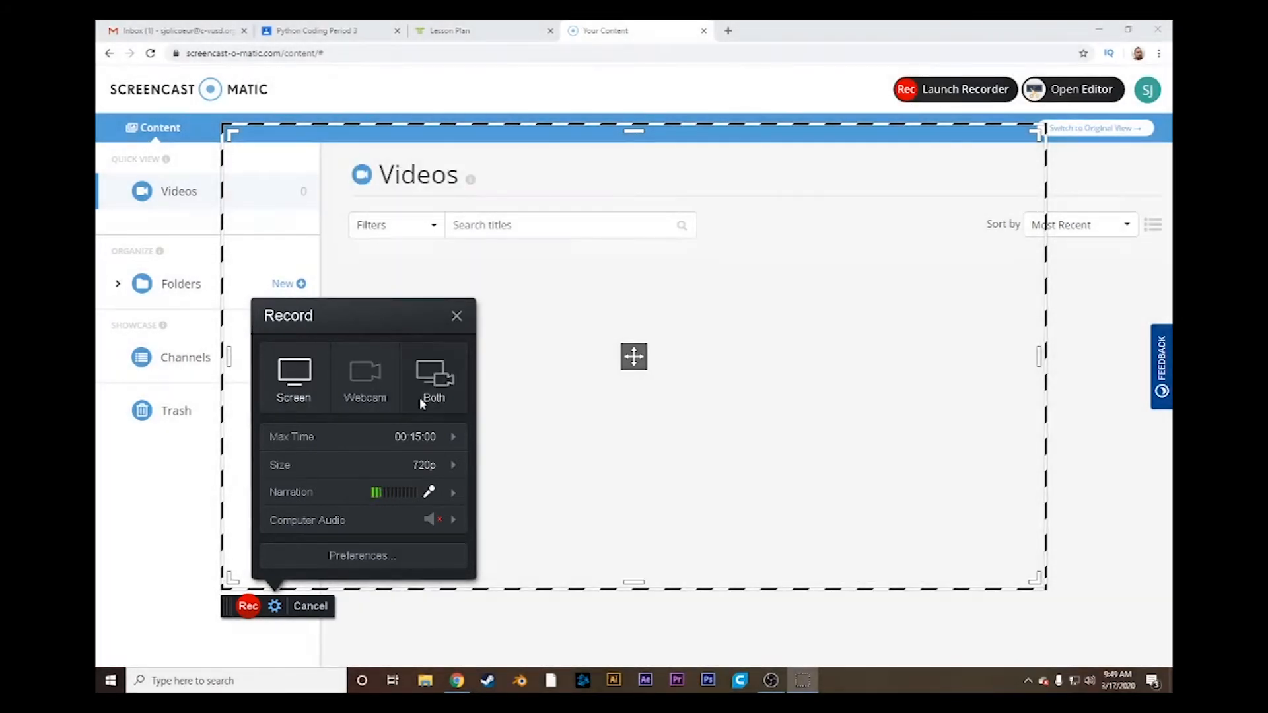
Reposition the recording frame over the browser page, bringing the recorder back to the front after switching browser pages.
{"action": "mouse_move", "coordinate": [633, 356]}
{"action": "left_mouse_down"}
{"action": "mouse_move", "coordinate": [645, 345]}
{"action": "mouse_move", "coordinate": [614, 345]}
{"action": "mouse_move", "coordinate": [751, 355]}
{"action": "mouse_move", "coordinate": [688, 402]}
{"action": "mouse_move", "coordinate": [560, 352]}
{"action": "mouse_move", "coordinate": [668, 365]}
{"action": "mouse_move", "coordinate": [699, 407]}
{"action": "mouse_move", "coordinate": [762, 330]}
{"action": "mouse_move", "coordinate": [654, 337]}
{"action": "mouse_move", "coordinate": [611, 374]}
{"action": "mouse_move", "coordinate": [541, 376]}
{"action": "mouse_move", "coordinate": [674, 350]}
{"action": "mouse_move", "coordinate": [673, 334]}
{"action": "mouse_move", "coordinate": [640, 342]}
{"action": "left_mouse_up"}
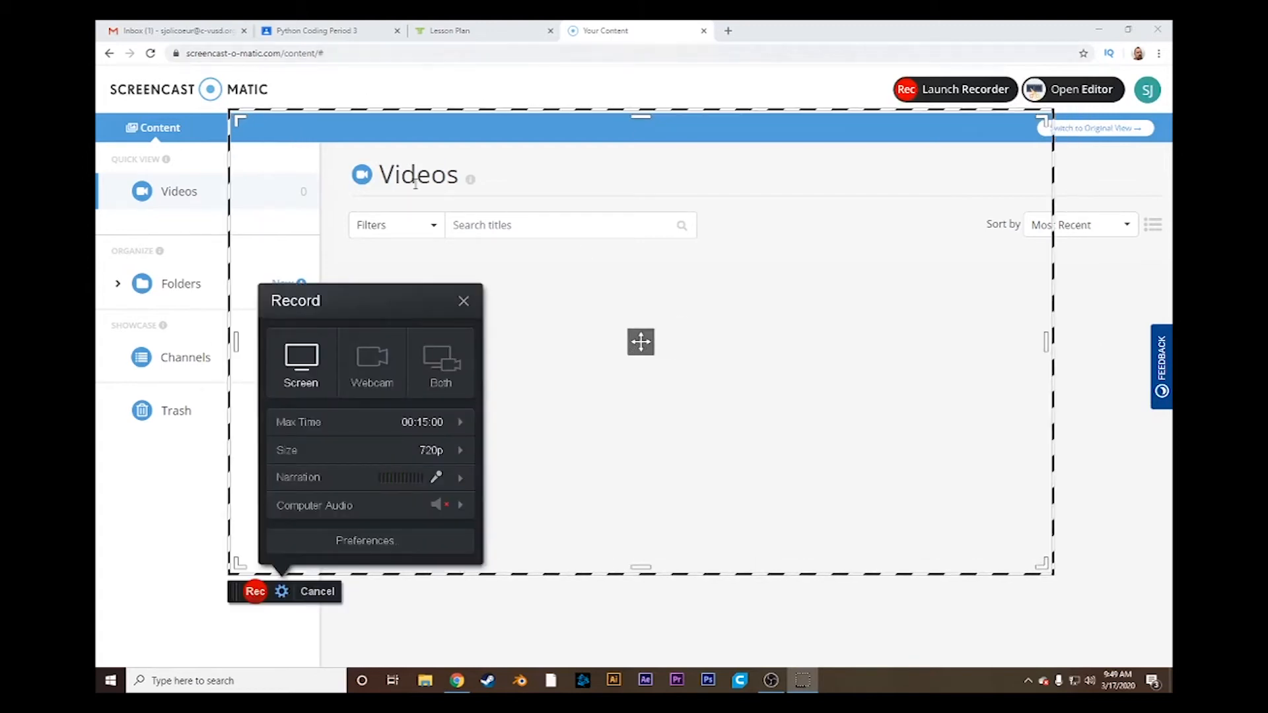
{"action": "left_click", "coordinate": [440, 31]}
{"action": "left_click", "coordinate": [609, 31]}
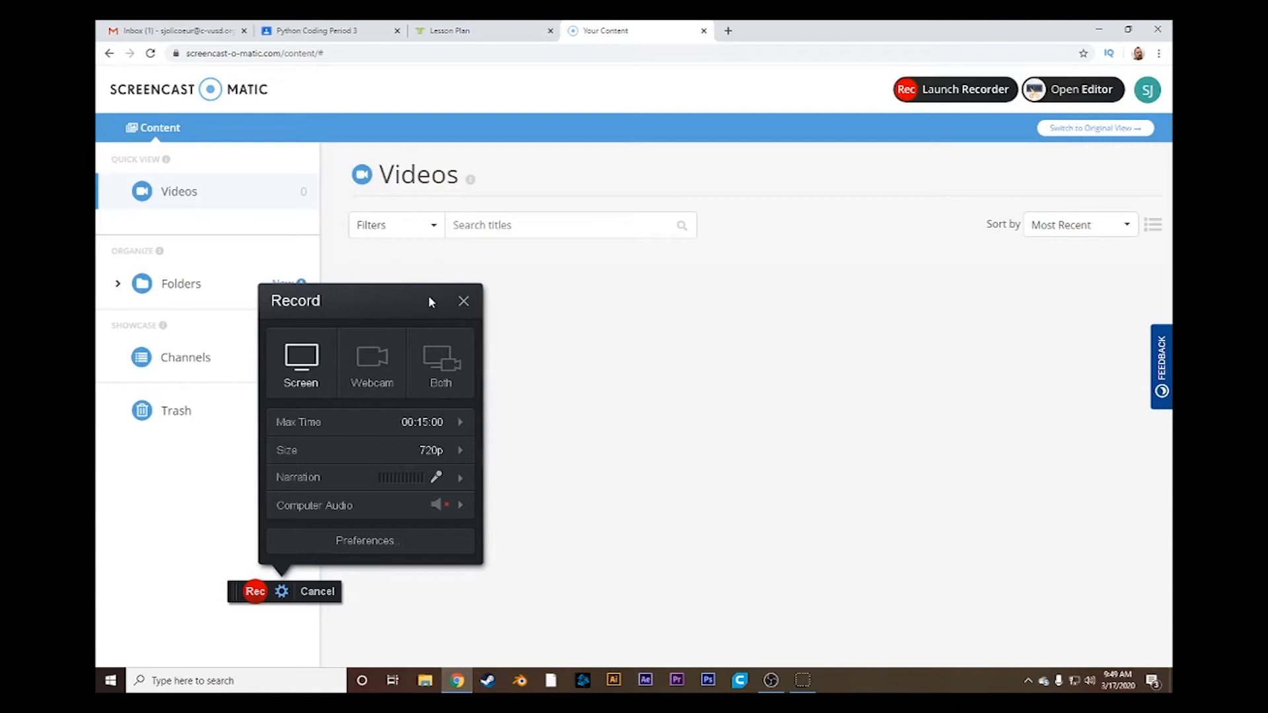
{"action": "left_click", "coordinate": [802, 680]}
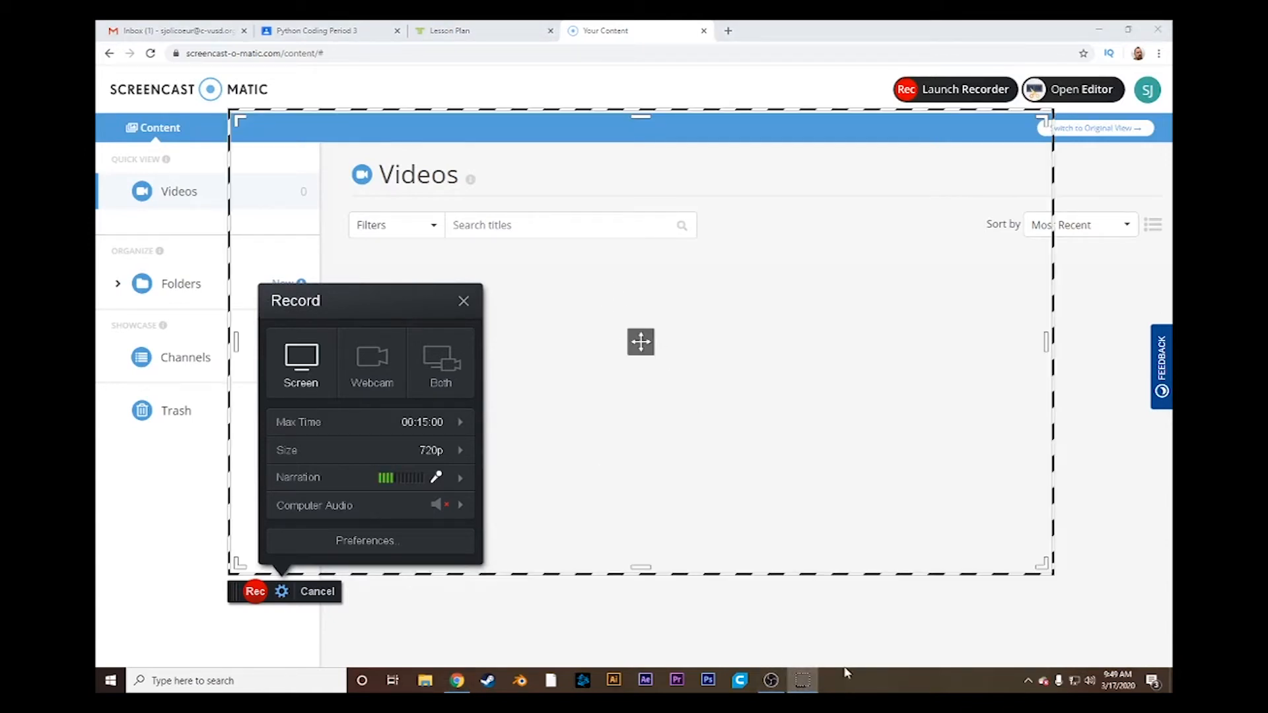
{"action": "mouse_move", "coordinate": [640, 342]}
{"action": "left_mouse_down"}
{"action": "mouse_move", "coordinate": [648, 334]}
{"action": "mouse_move", "coordinate": [634, 349]}
{"action": "left_mouse_up"}
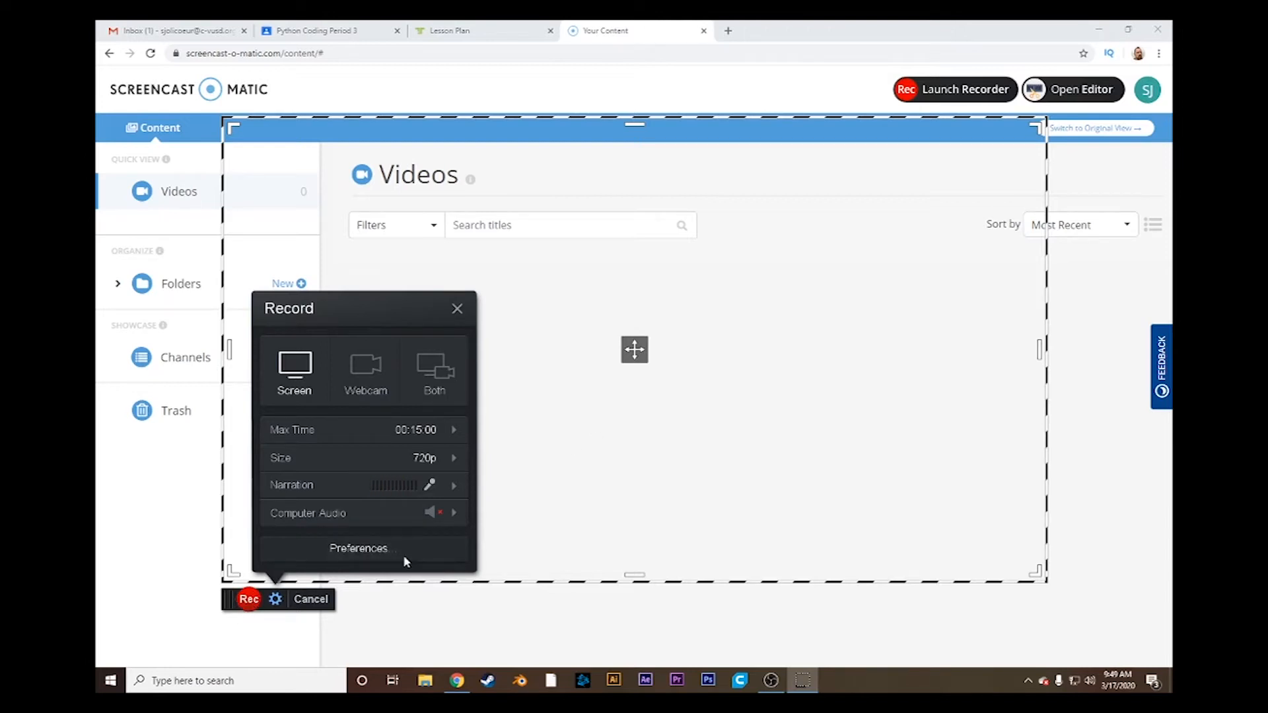
Review the recorder's options and choose 720p as the recording size.
{"action": "mouse_move", "coordinate": [393, 528]}
{"action": "mouse_move", "coordinate": [333, 456]}
{"action": "mouse_move", "coordinate": [368, 430]}
{"action": "left_click", "coordinate": [454, 458]}
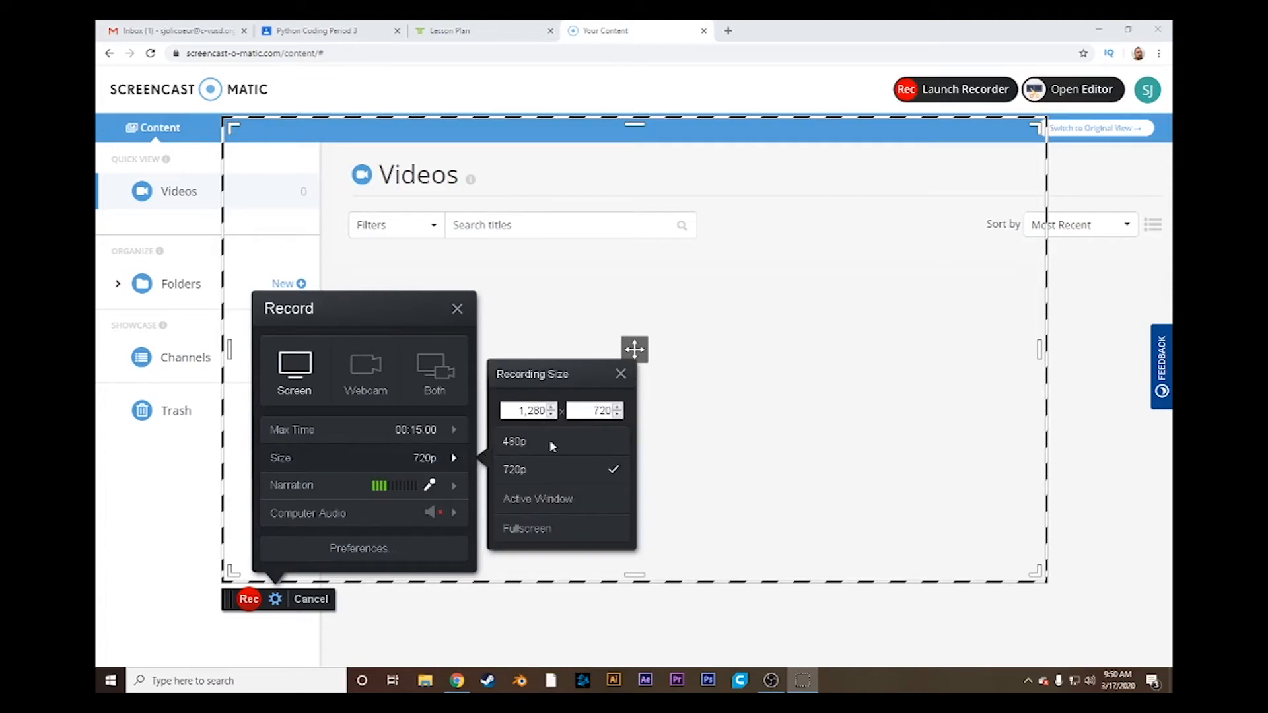
{"action": "left_click", "coordinate": [537, 470]}
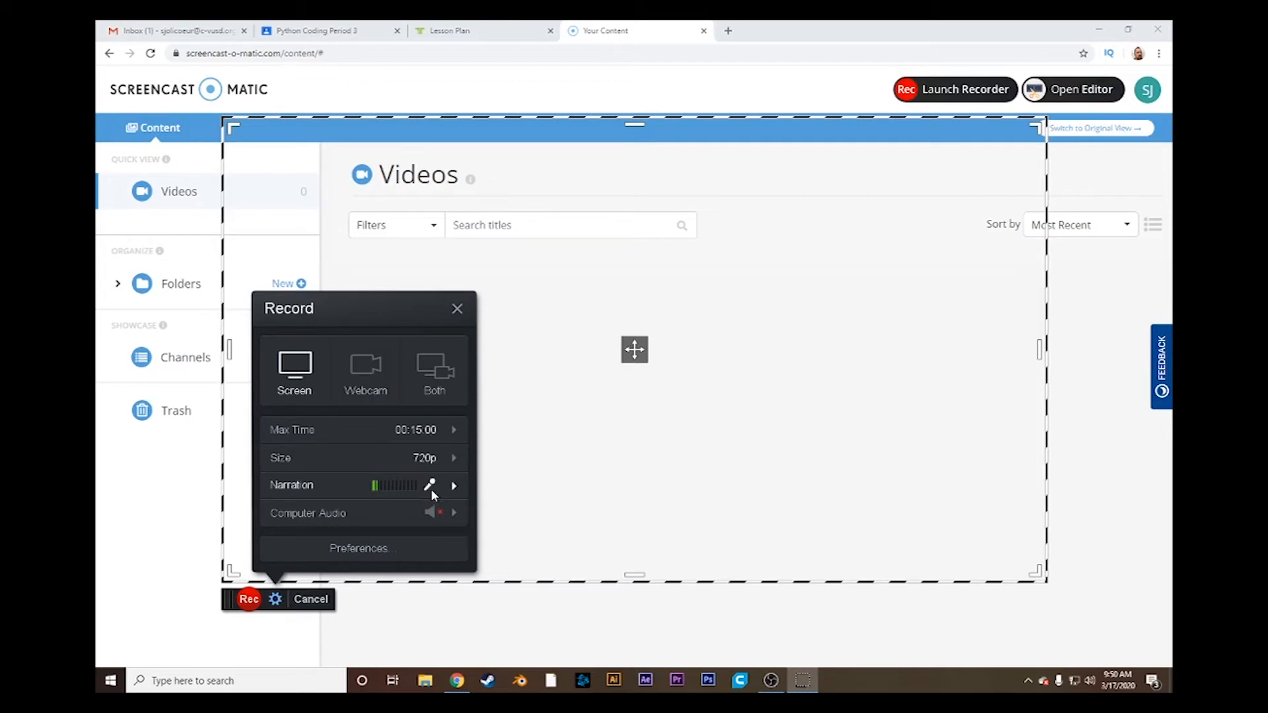
{"action": "mouse_move", "coordinate": [453, 492]}
{"action": "mouse_move", "coordinate": [362, 522]}
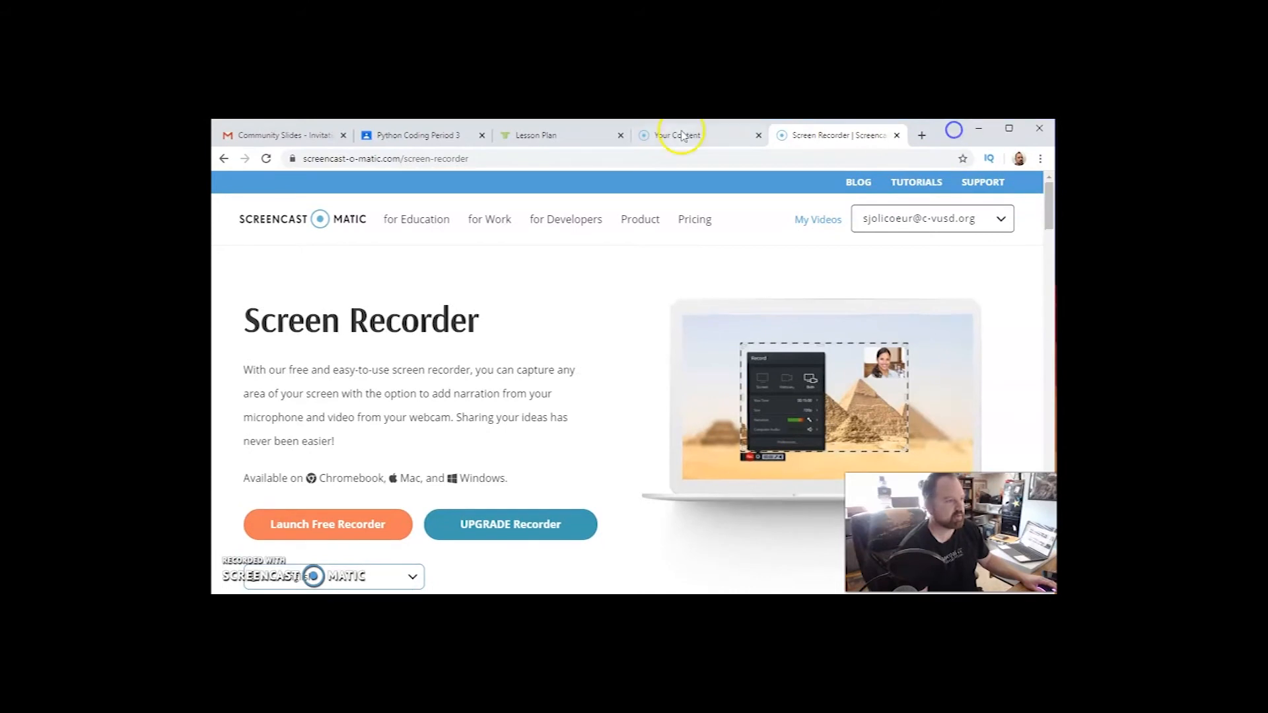
Display the TechSmart weekly lesson plan and move the browser window up so its tabs fall outside the recording frame.
{"action": "left_click", "coordinate": [543, 136]}
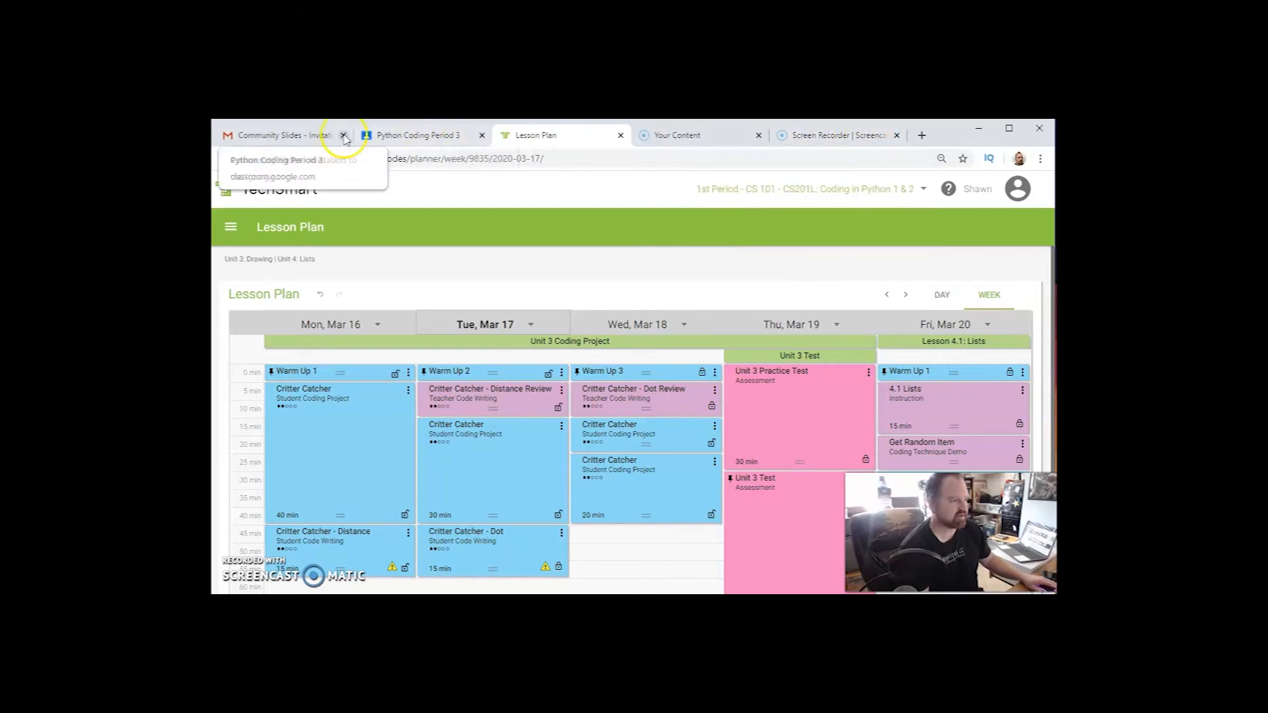
{"action": "left_click_drag", "start_coordinate": [938, 136], "coordinate": [943, 105]}
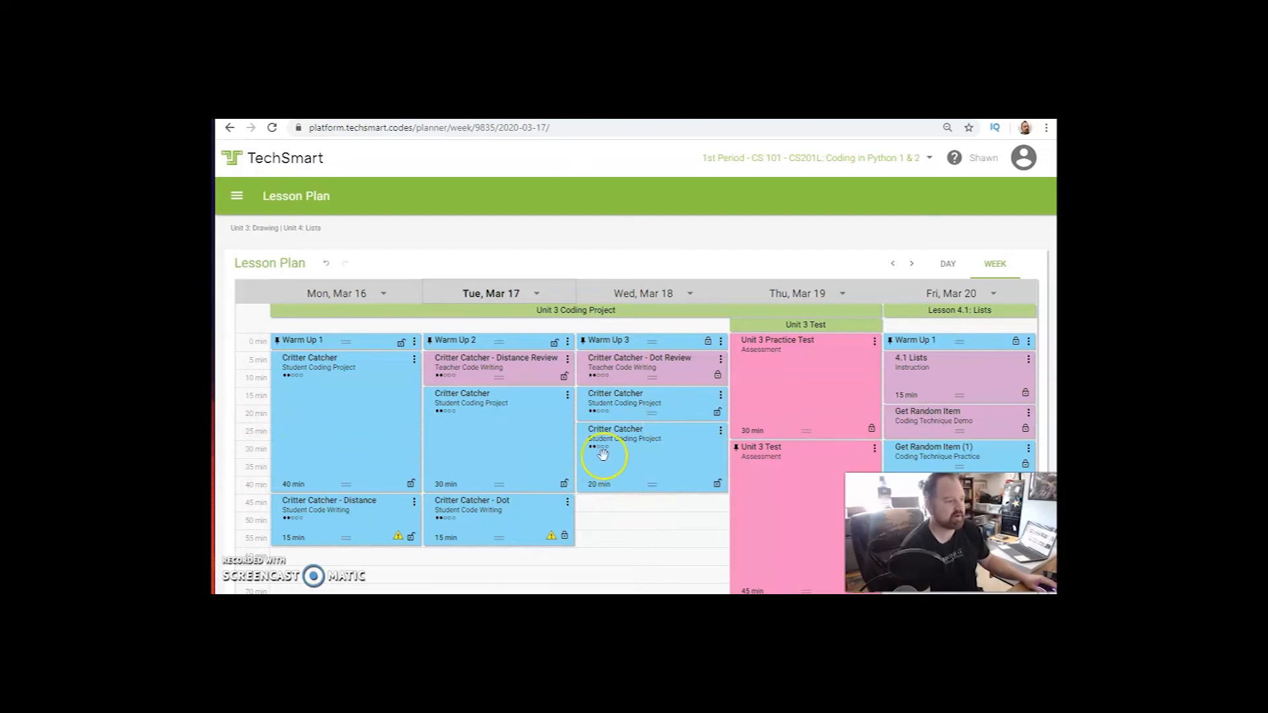
{"action": "left_click", "coordinate": [491, 291]}
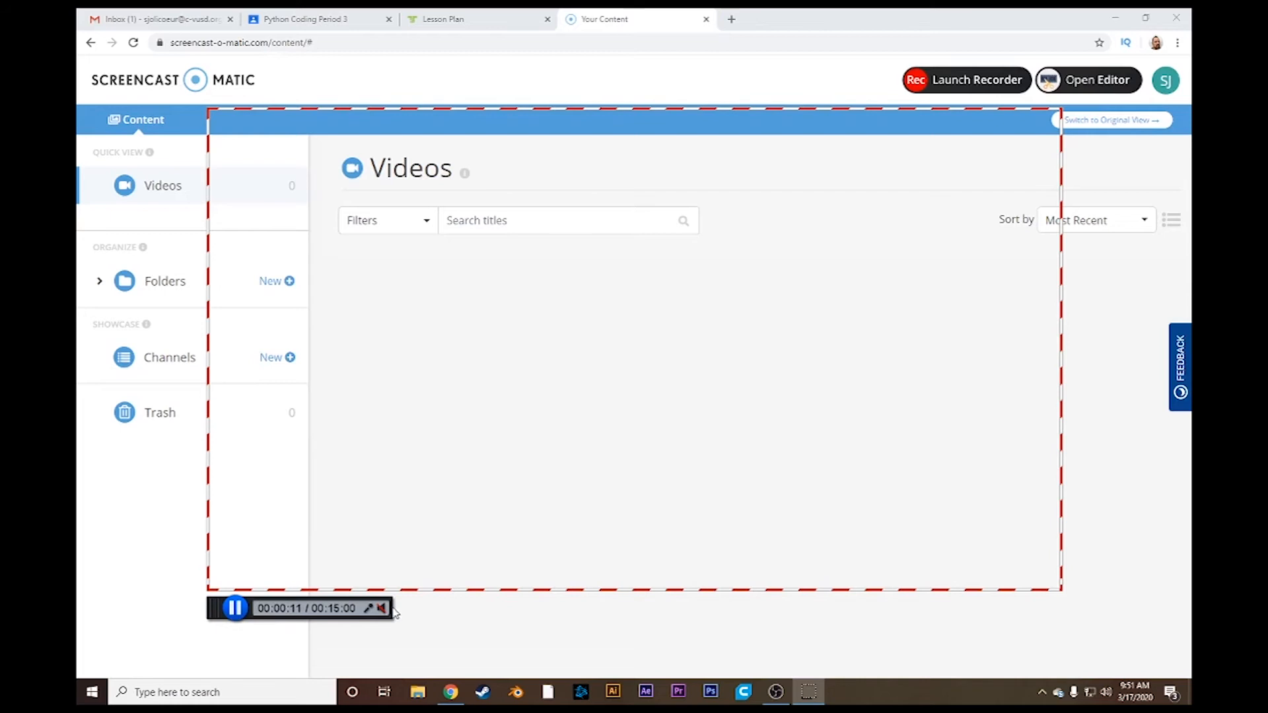
Pause the recording, finish it, and choose to save or upload the video.
{"action": "left_click", "coordinate": [236, 608]}
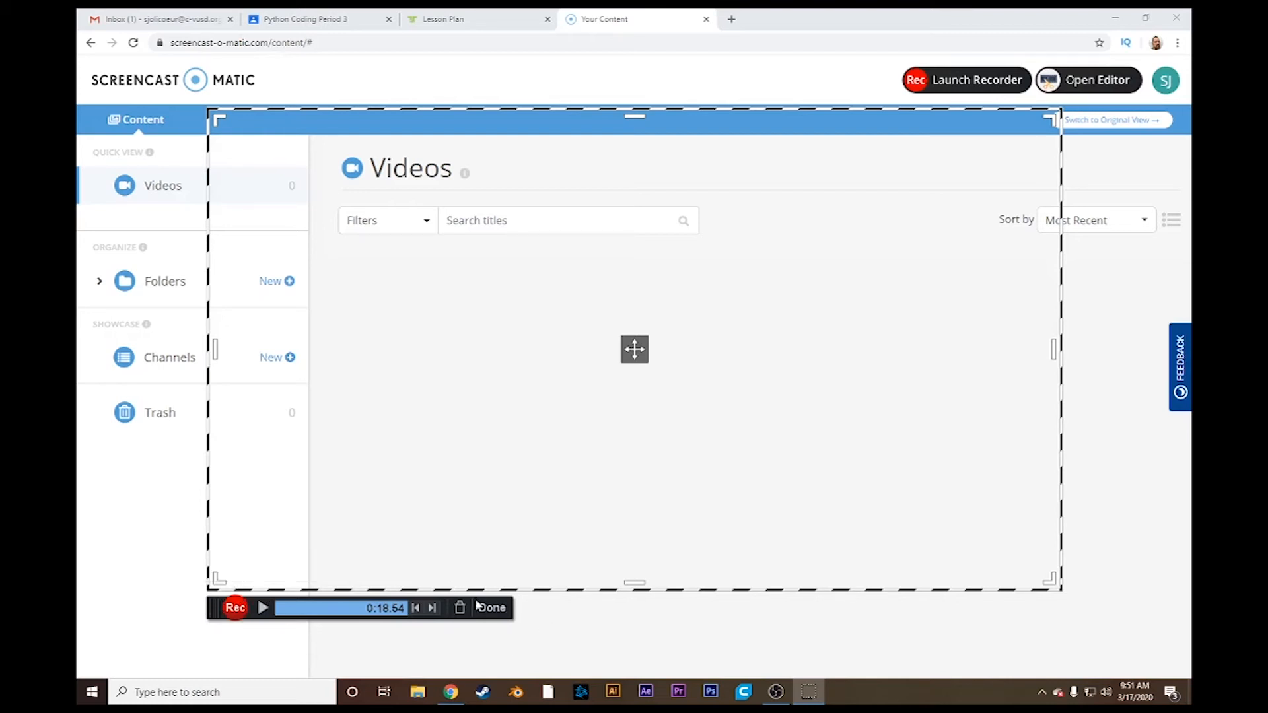
{"action": "left_click", "coordinate": [497, 611]}
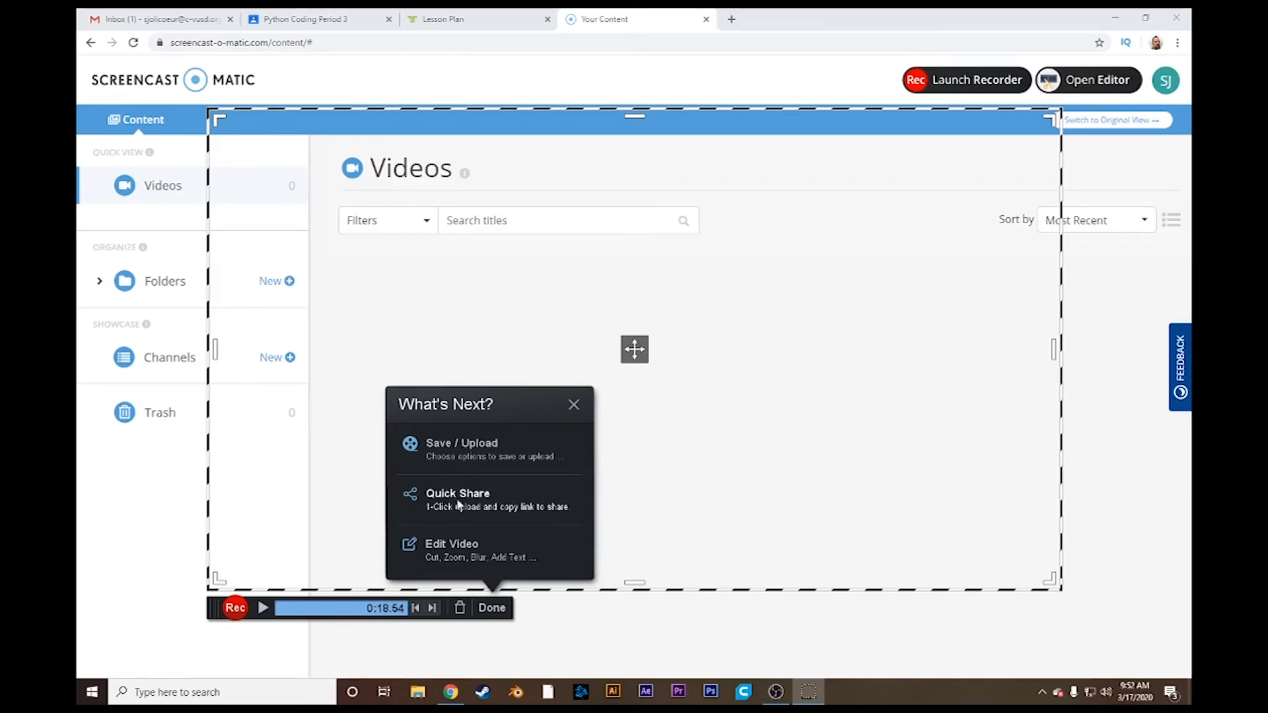
{"action": "left_click", "coordinate": [439, 447]}
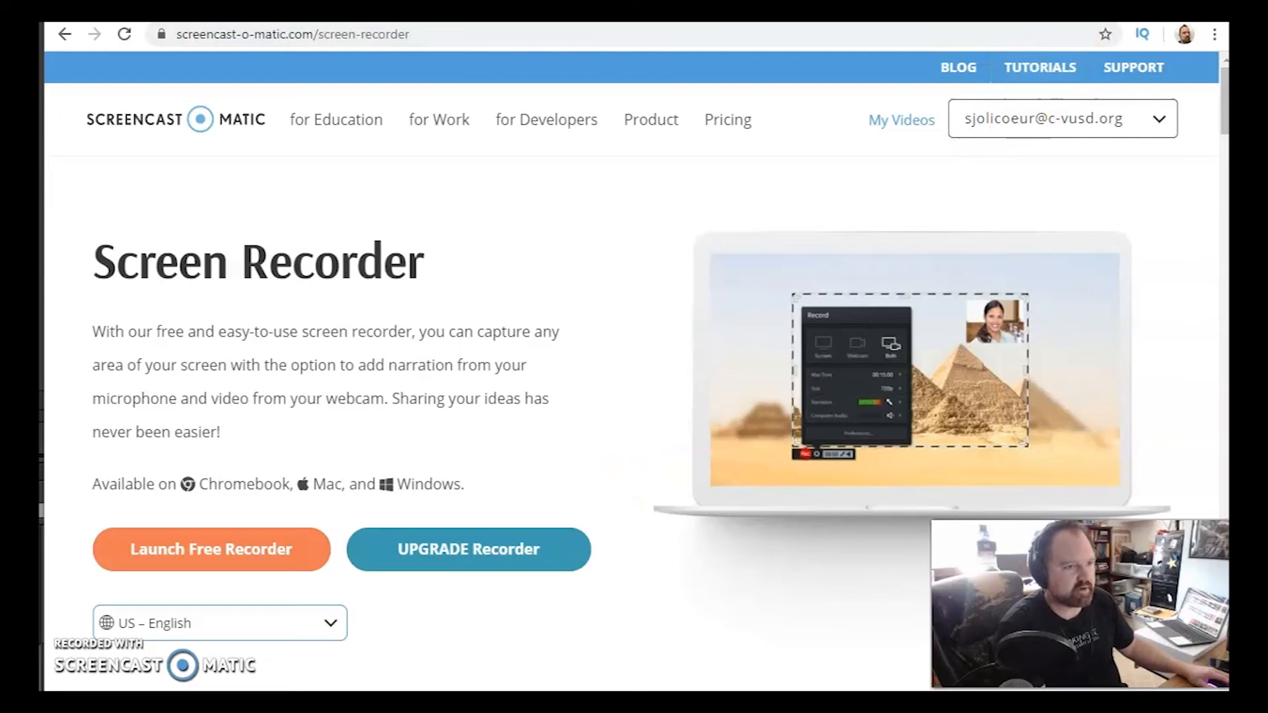
Open YouTube in a new browser tab.
{"action": "left_click", "coordinate": [1076, 11]}
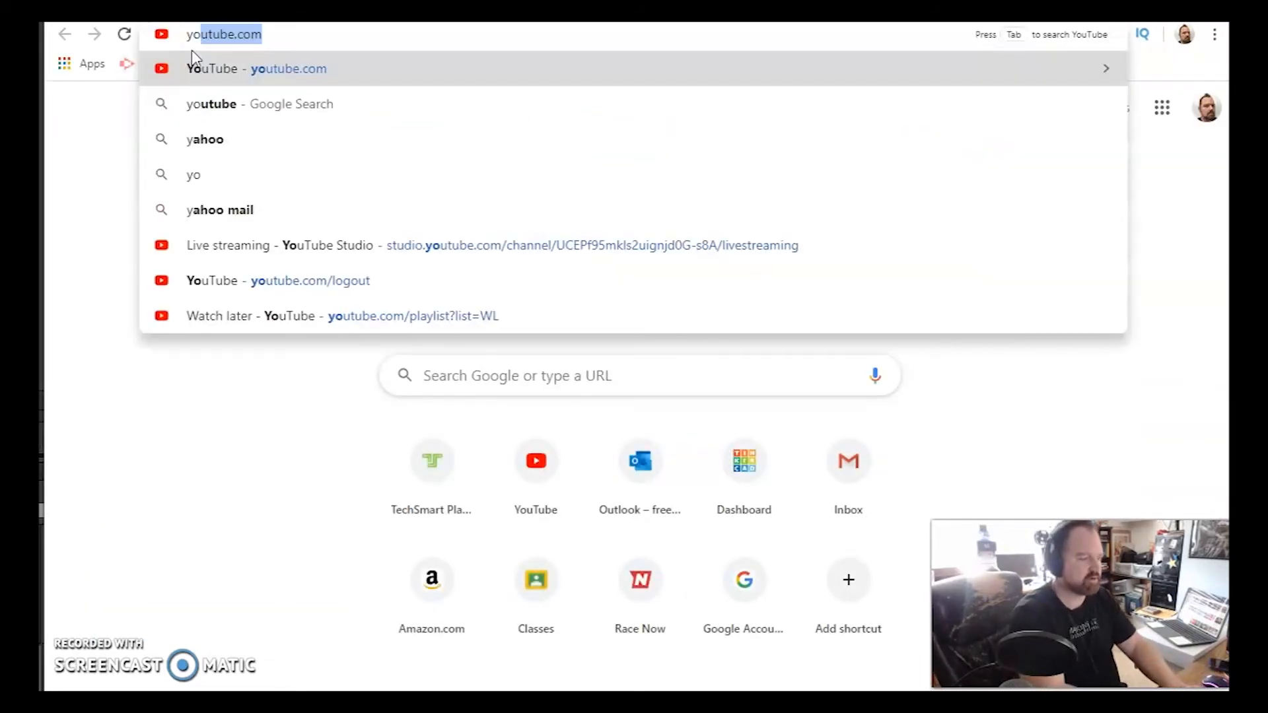
{"action": "type", "text": "yout"}
{"action": "key", "text": "Return"}
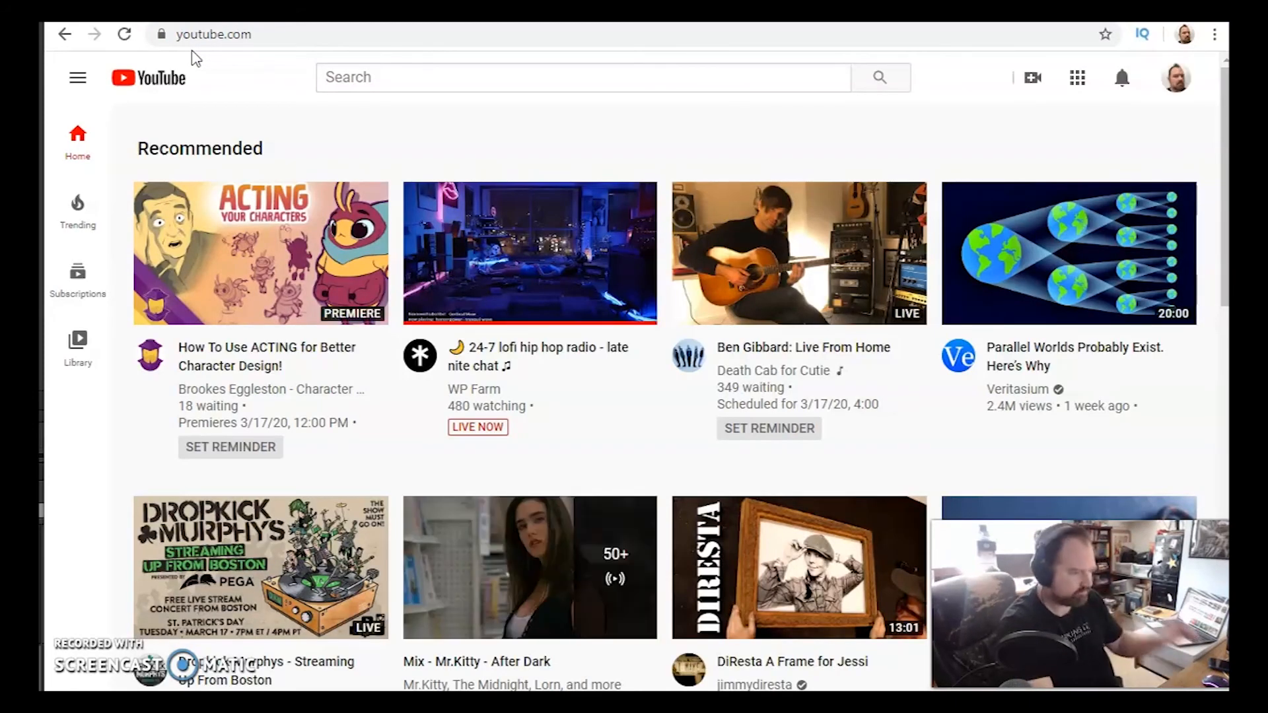
Start a new video upload from the YouTube home page.
{"action": "left_click", "coordinate": [1030, 78]}
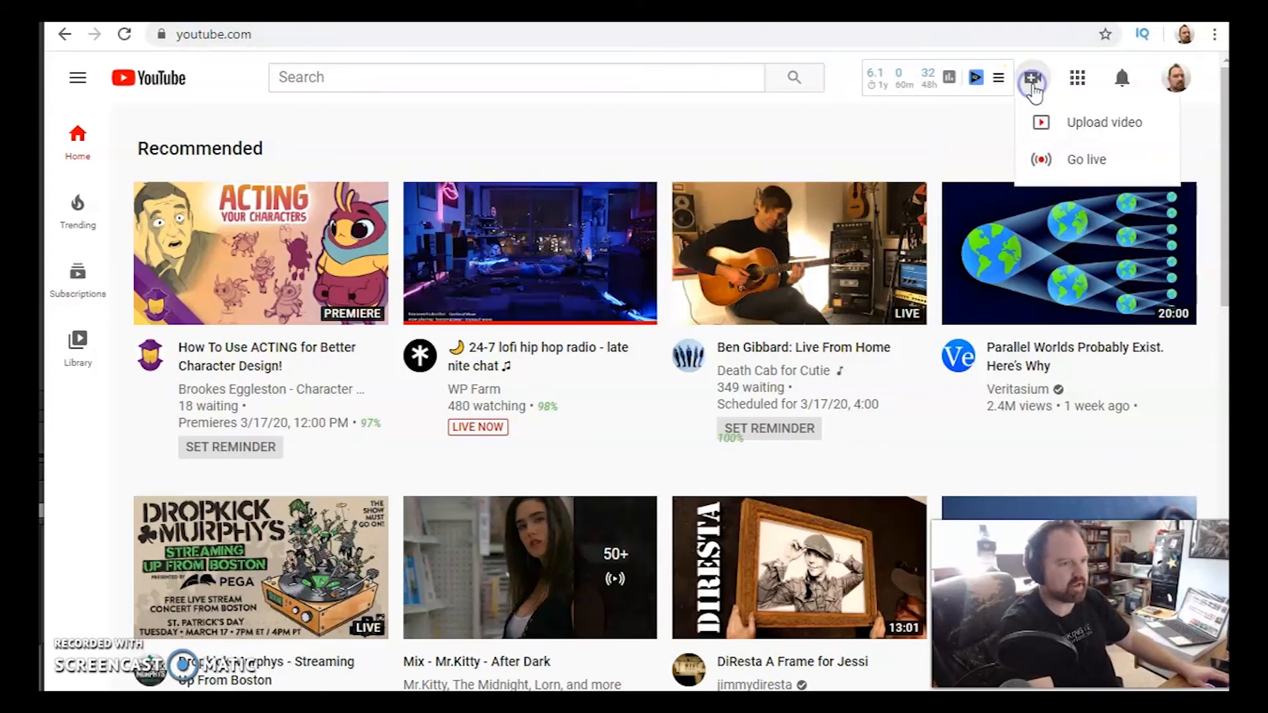
{"action": "left_click", "coordinate": [901, 145]}
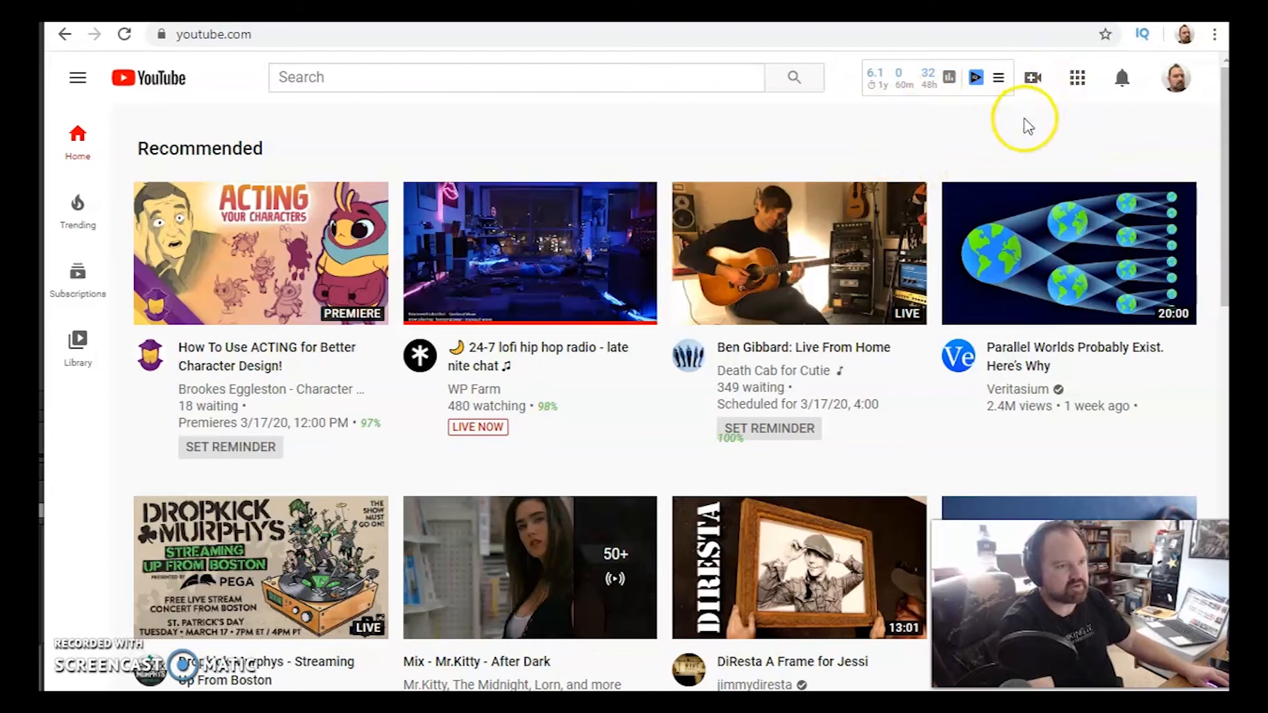
{"action": "left_click", "coordinate": [1033, 84]}
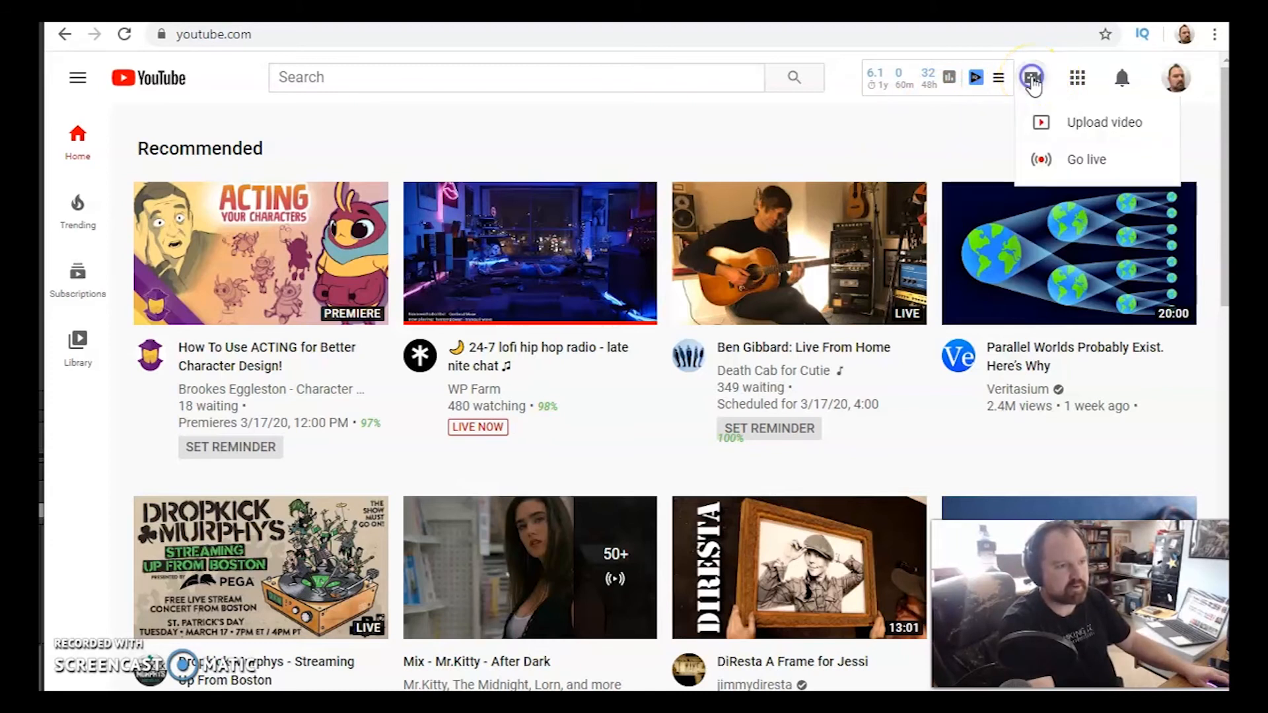
{"action": "left_click", "coordinate": [1064, 122]}
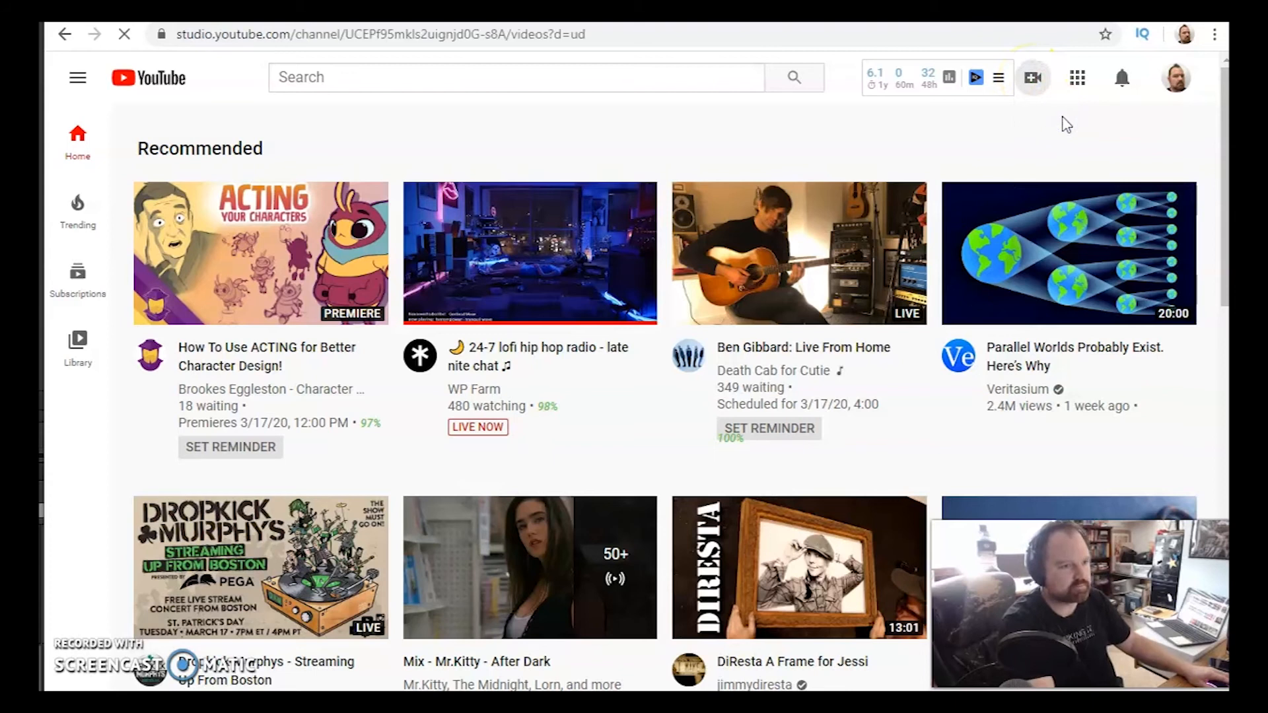
{"action": "left_click", "coordinate": [672, 195]}
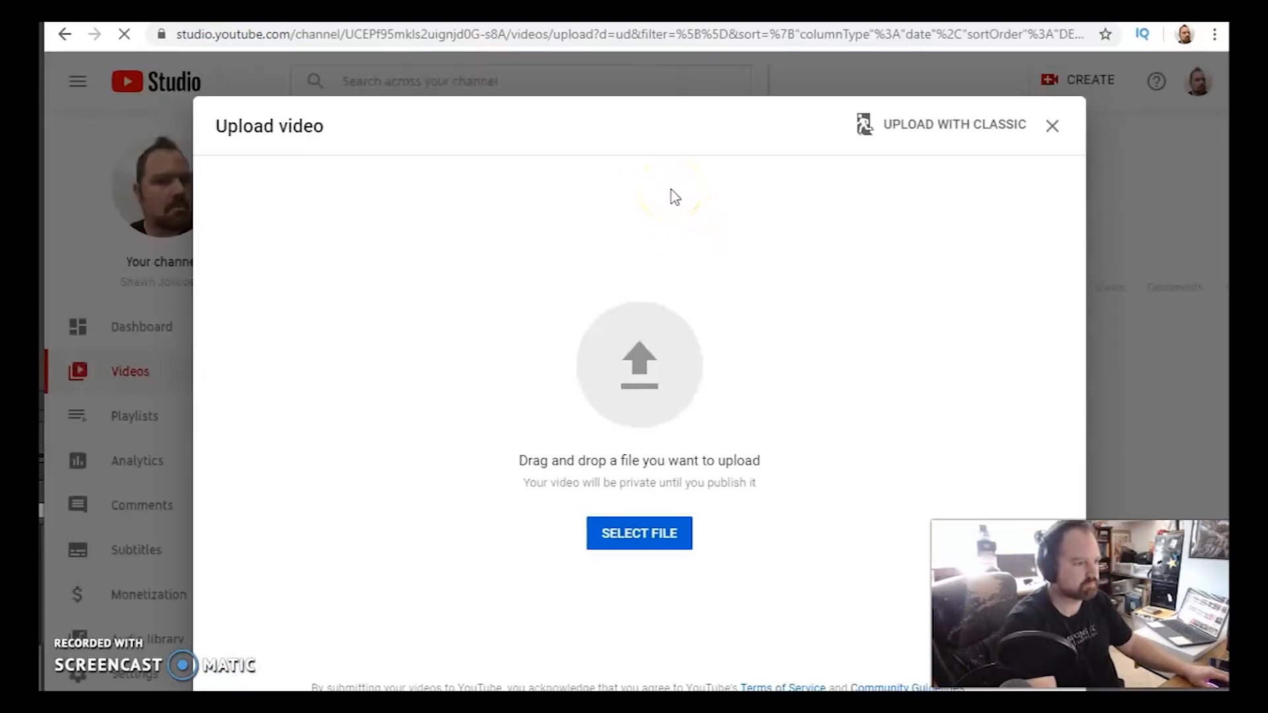
Upload the ScreenCast MP4 file from the Desktop to YouTube.
{"action": "left_click", "coordinate": [654, 538]}
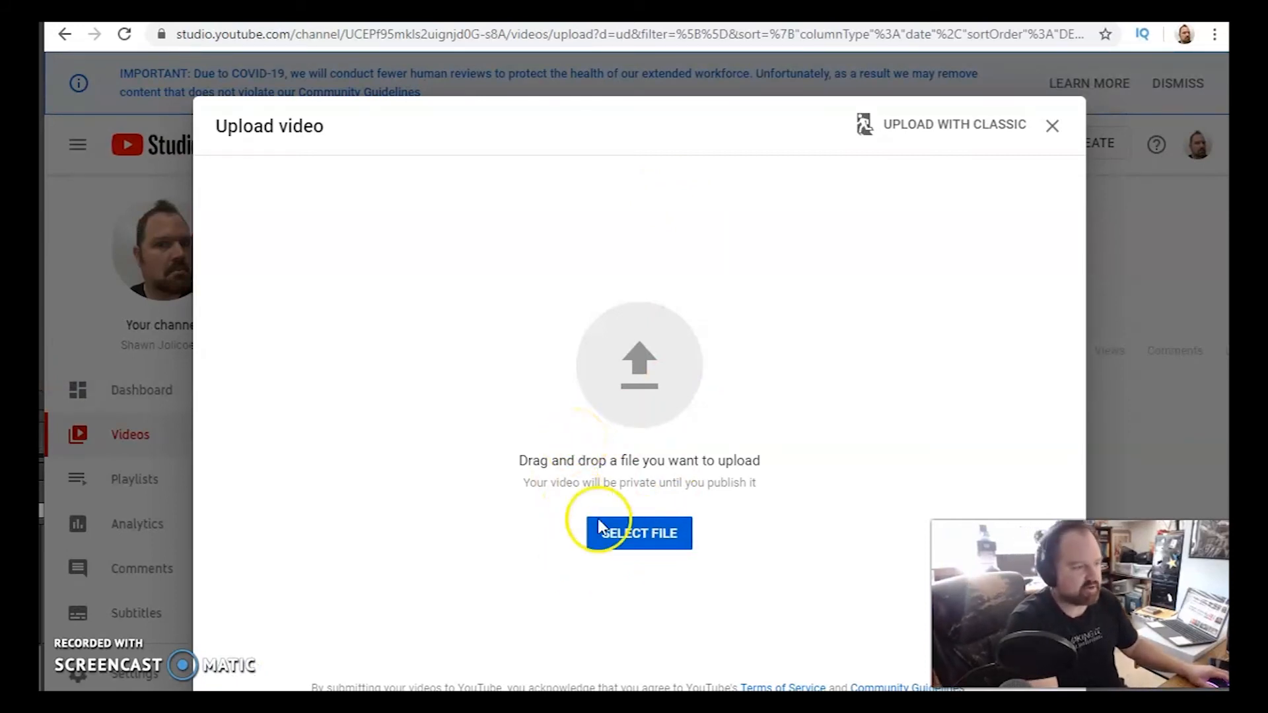
{"action": "left_click", "coordinate": [646, 538]}
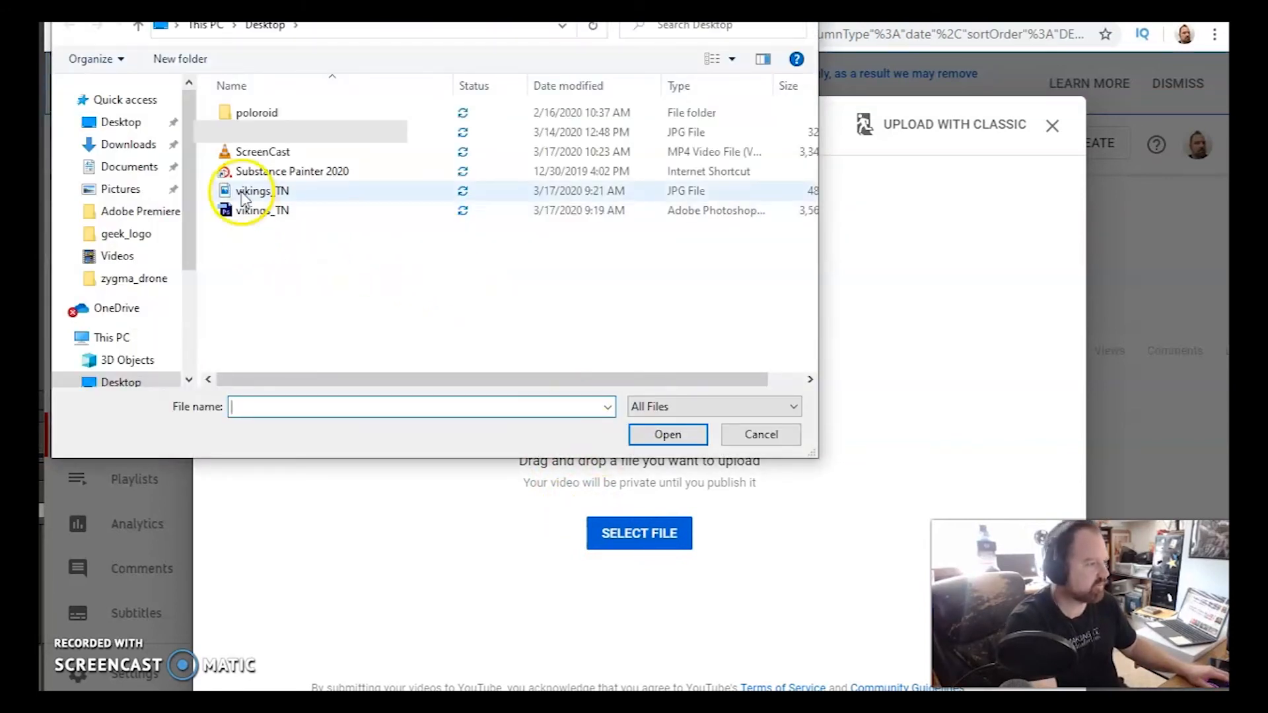
{"action": "left_click", "coordinate": [250, 152]}
{"action": "left_click", "coordinate": [674, 438]}
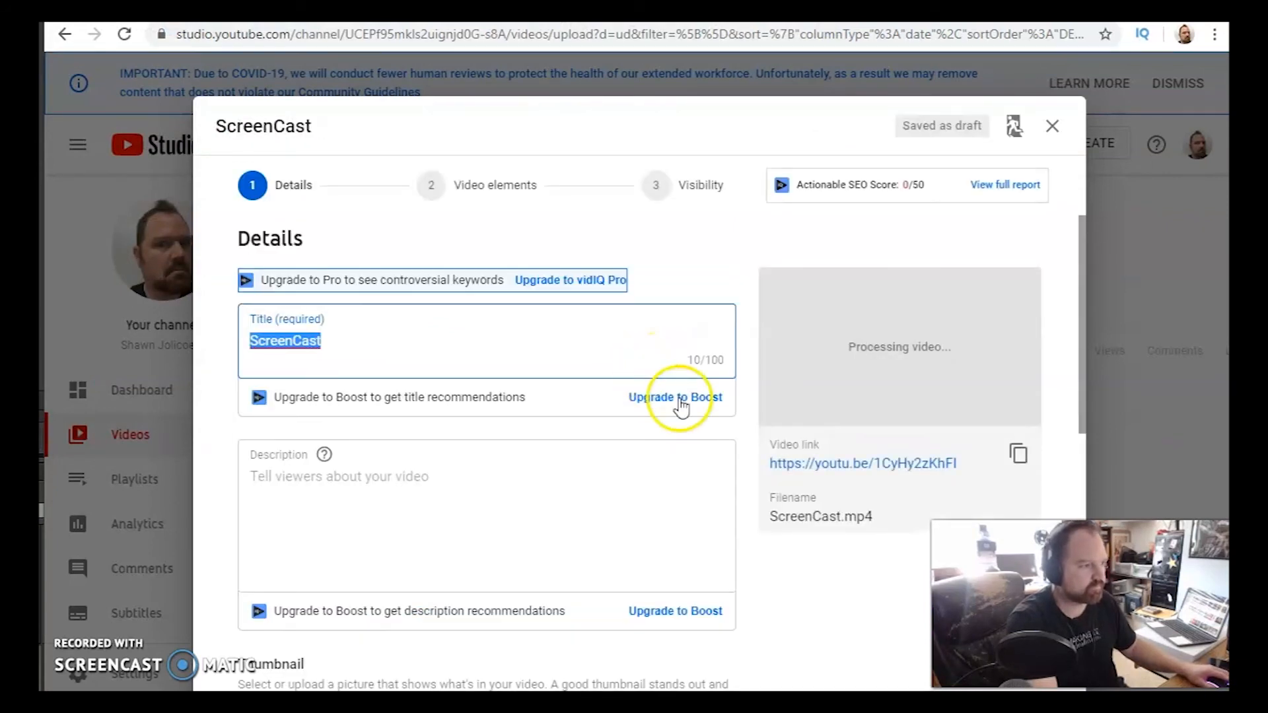
{"action": "scroll", "coordinate": [450, 406], "scroll_direction": "down", "scroll_amount": 1}
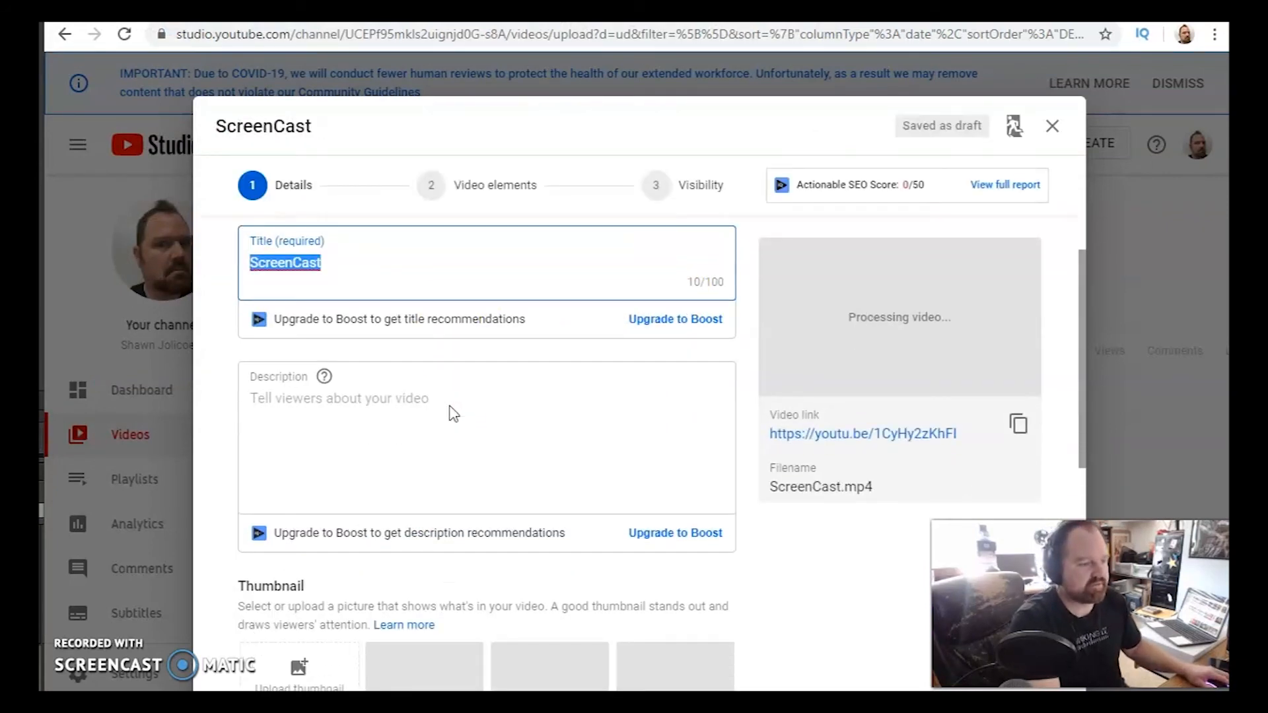
Title the video "ScreenCast Demo" and enter the description "Demo for how to use screen cast o matic".
{"action": "scroll", "coordinate": [449, 403], "scroll_direction": "up", "scroll_amount": 1}
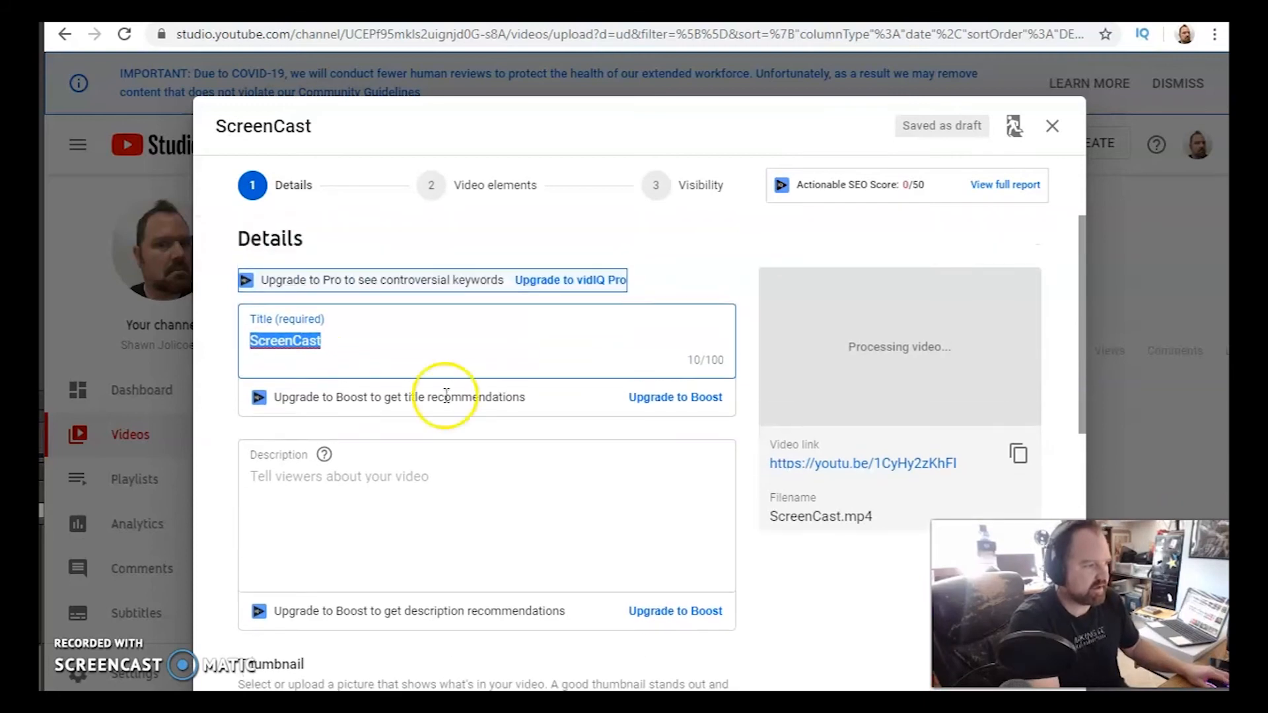
{"action": "left_click", "coordinate": [342, 340]}
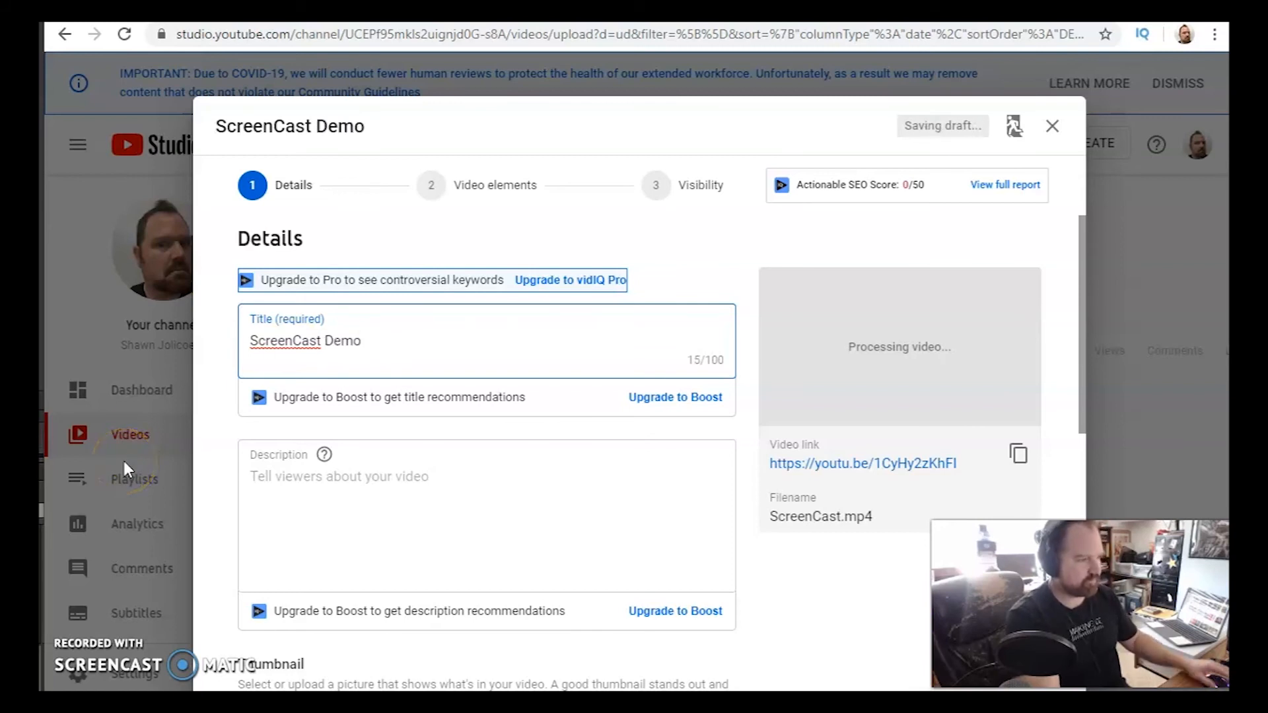
{"action": "left_click", "coordinate": [330, 490]}
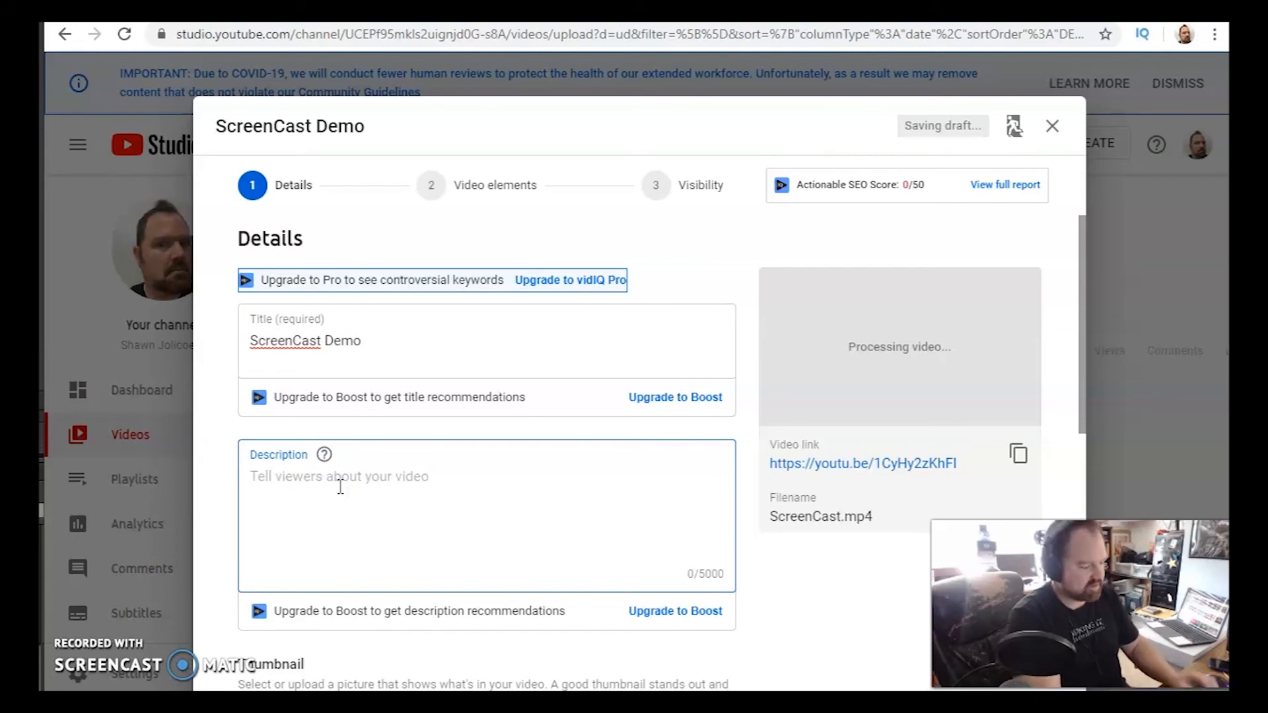
{"action": "type", "text": "Demo"}
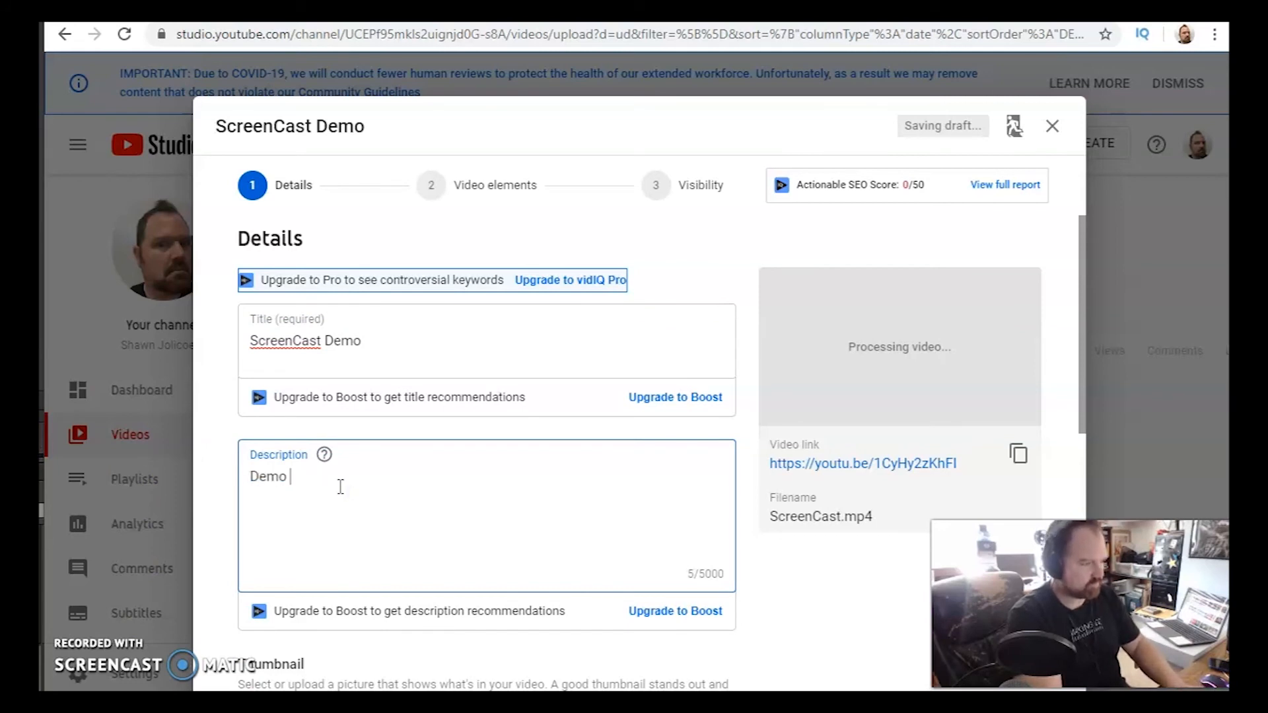
{"action": "type", "text": " for how to use screen cast o matic"}
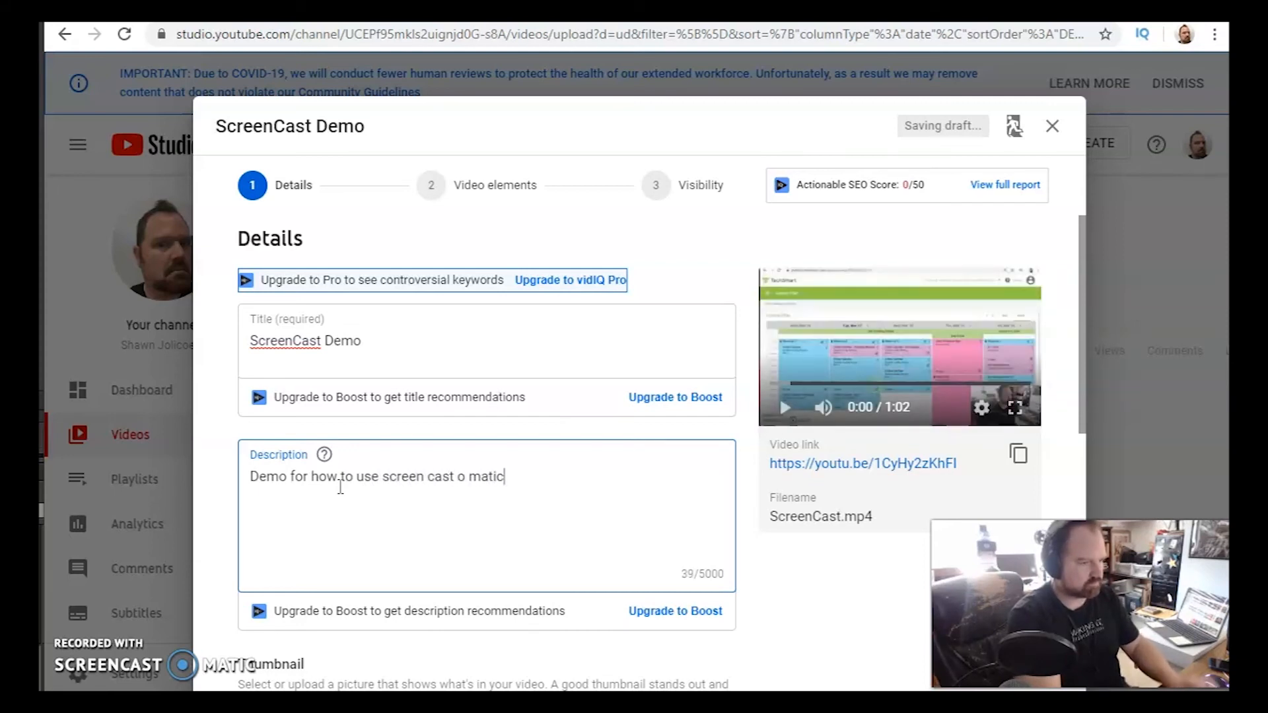
Mark the video as not made for kids and proceed past the video elements to the visibility settings.
{"action": "scroll", "coordinate": [462, 527], "scroll_direction": "down", "scroll_amount": 5}
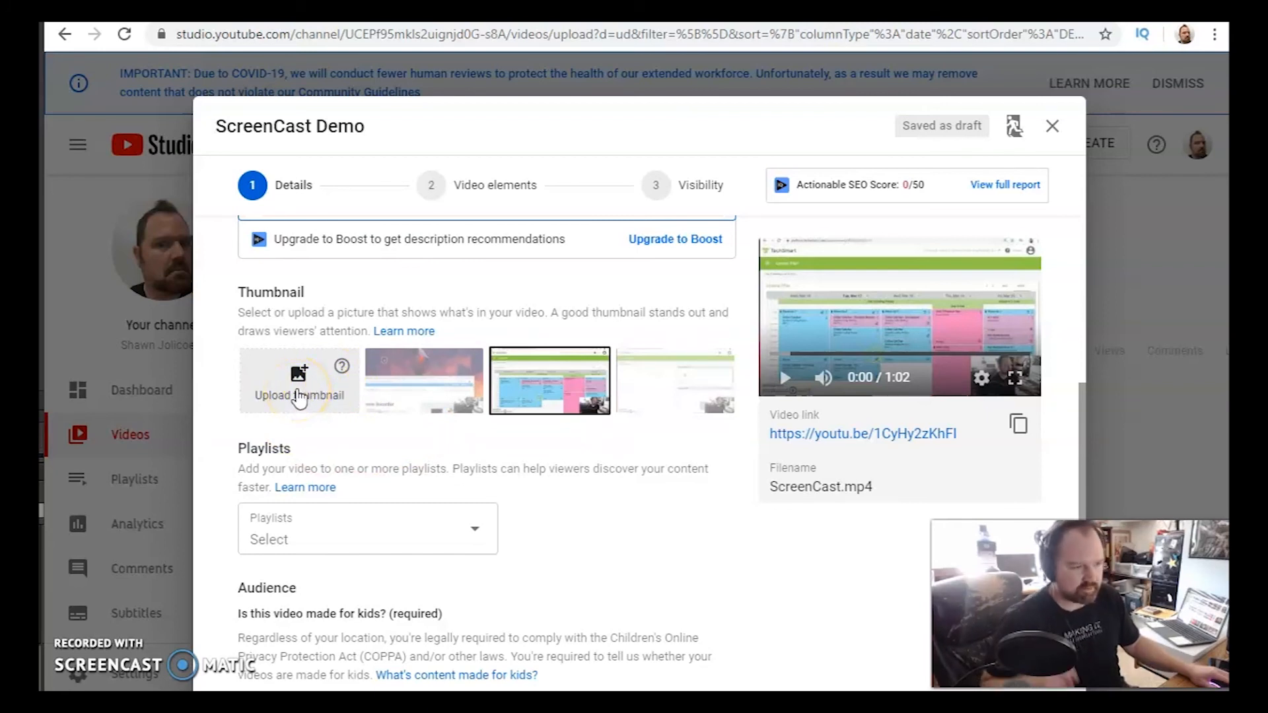
{"action": "scroll", "coordinate": [299, 396], "scroll_direction": "down", "scroll_amount": 3}
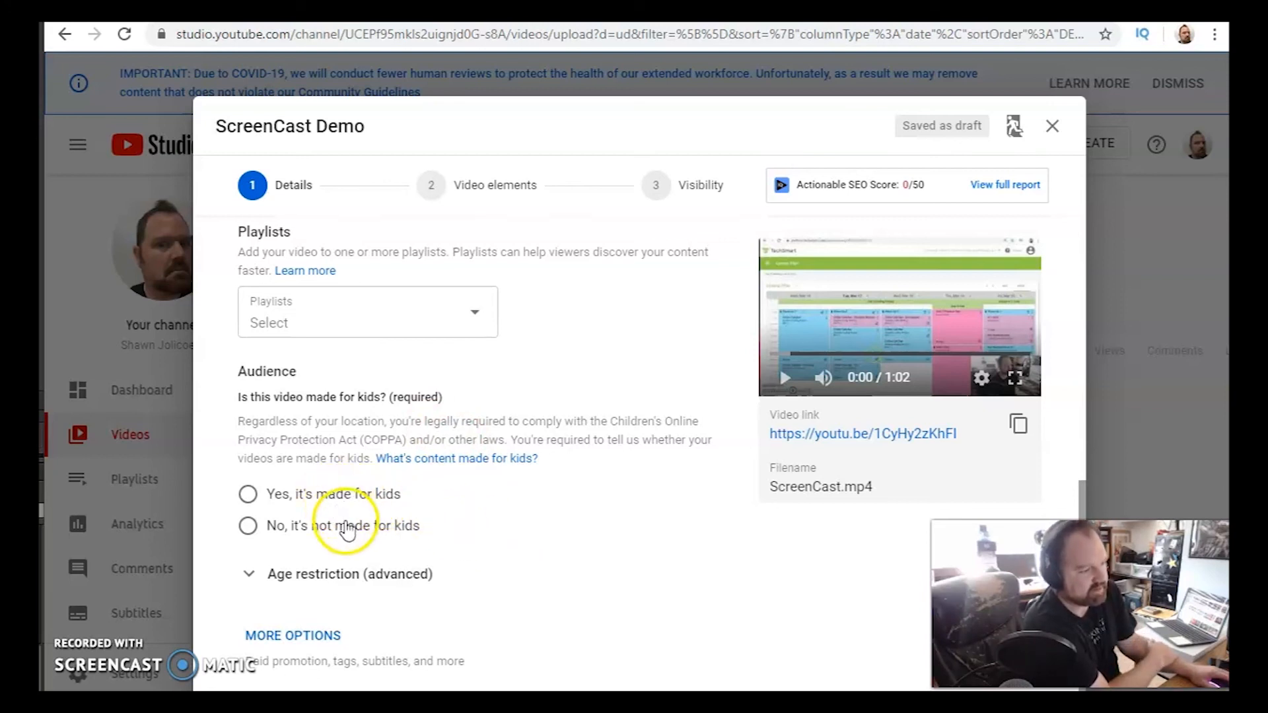
{"action": "left_click", "coordinate": [249, 526]}
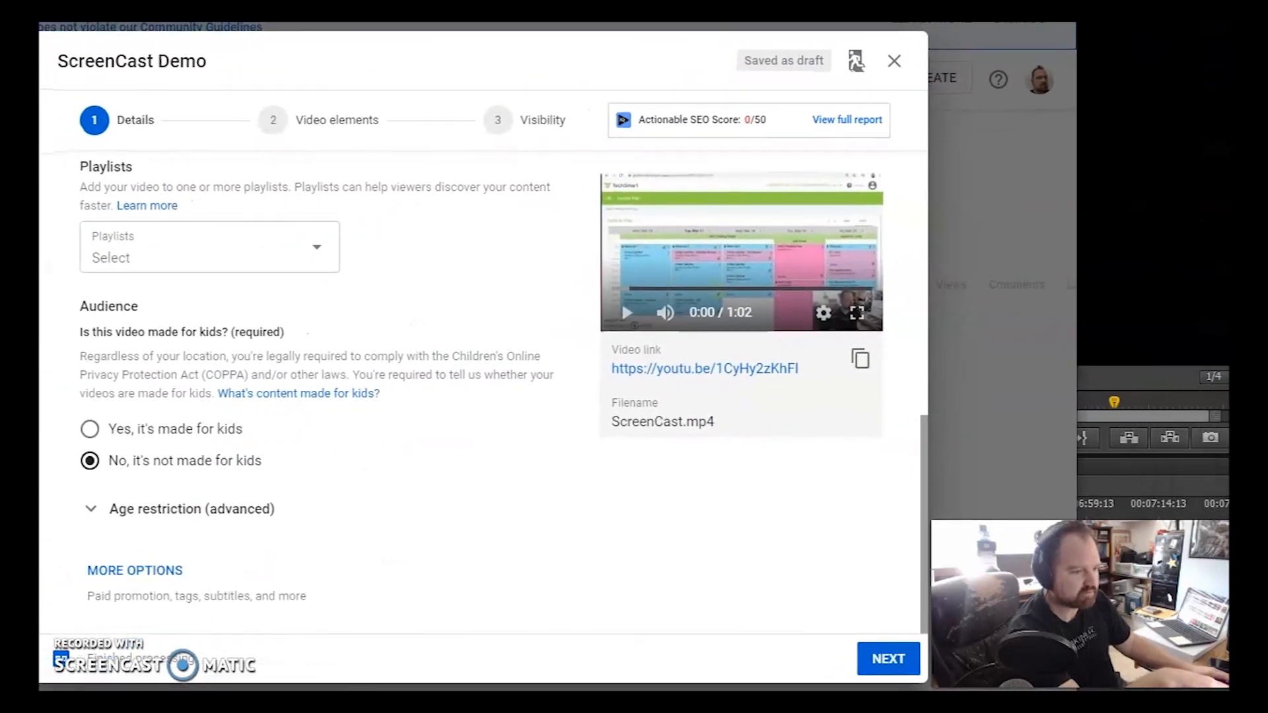
{"action": "left_click", "coordinate": [877, 659]}
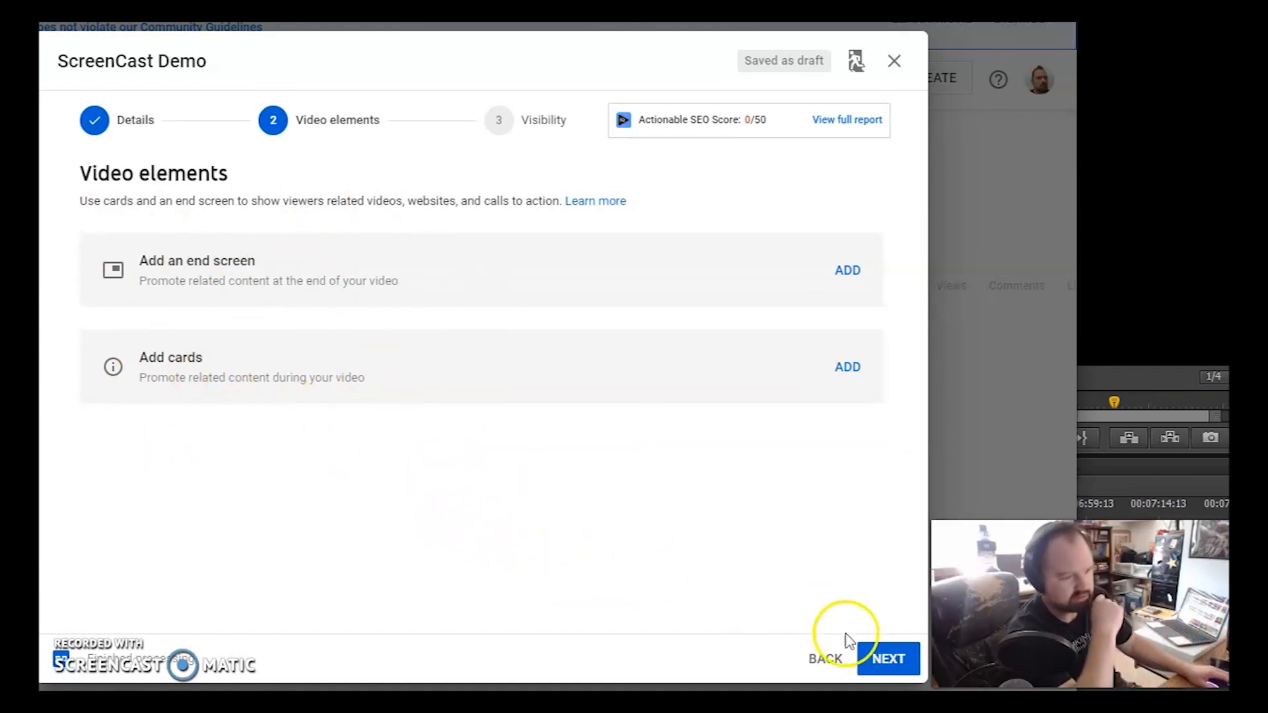
{"action": "left_click", "coordinate": [879, 674]}
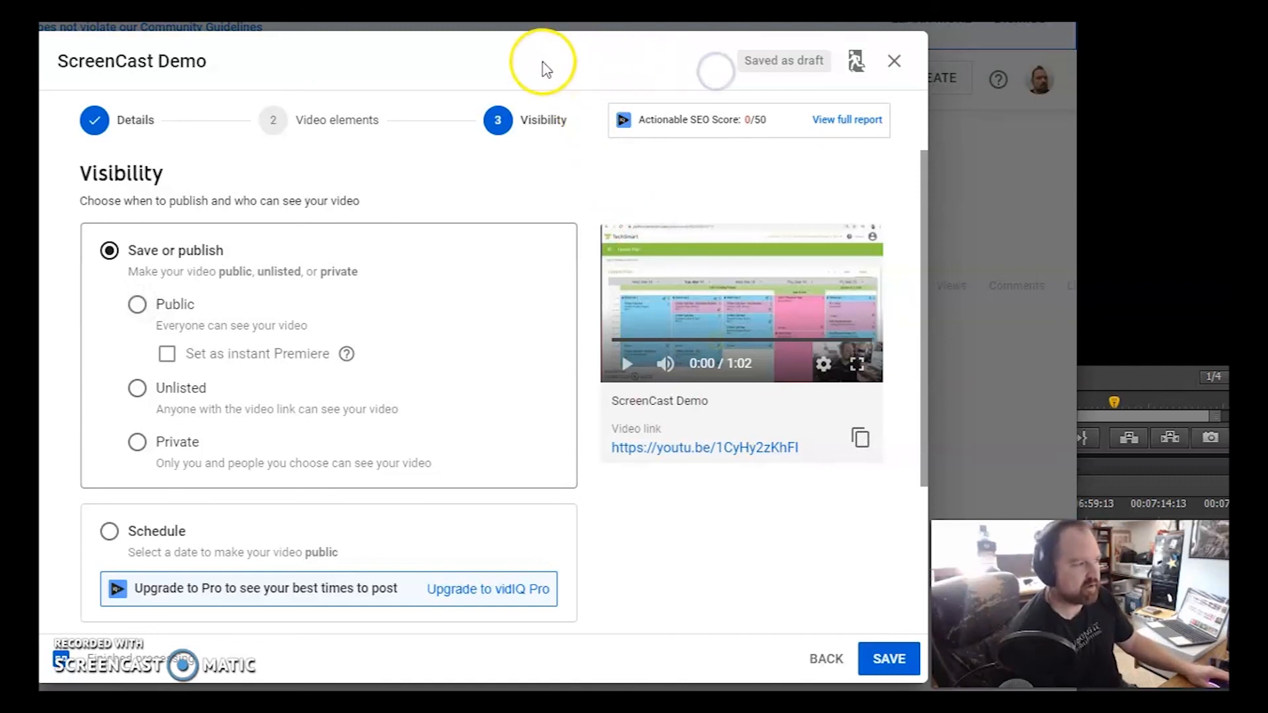
Close the upload dialog without choosing a visibility, leaving the video as a draft.
{"action": "left_click", "coordinate": [554, 68]}
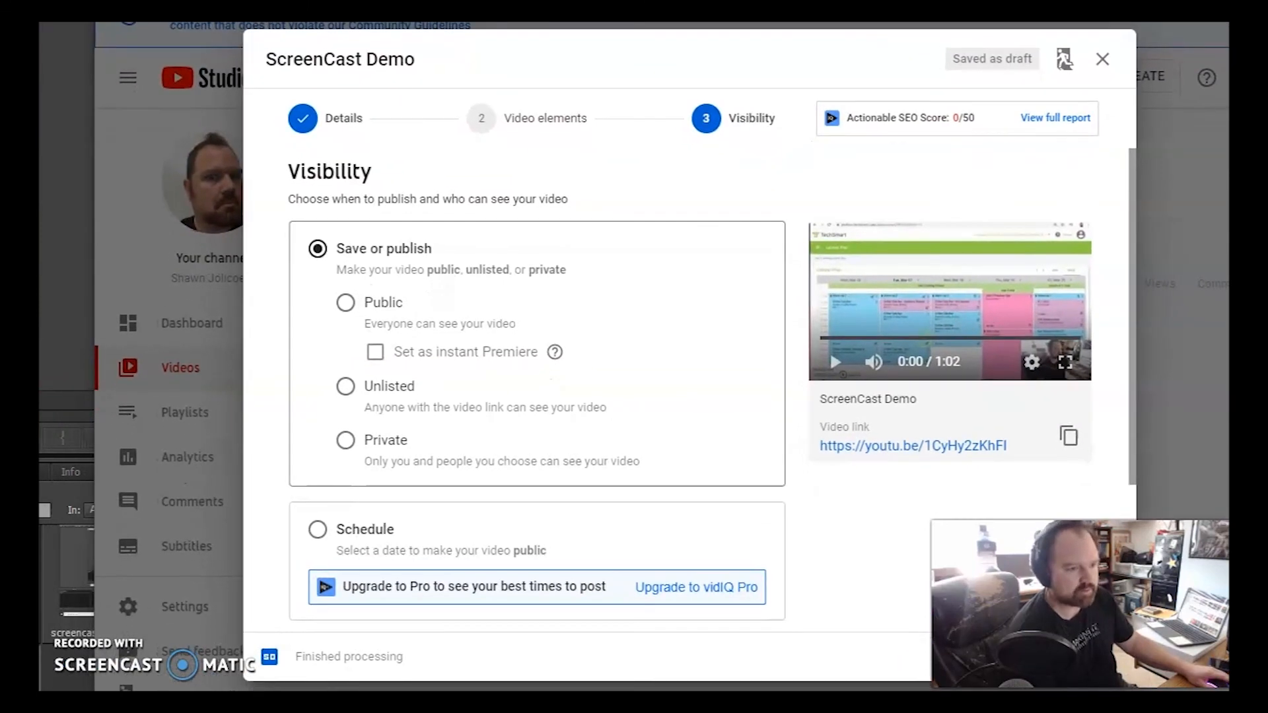
{"action": "left_click", "coordinate": [1100, 59]}
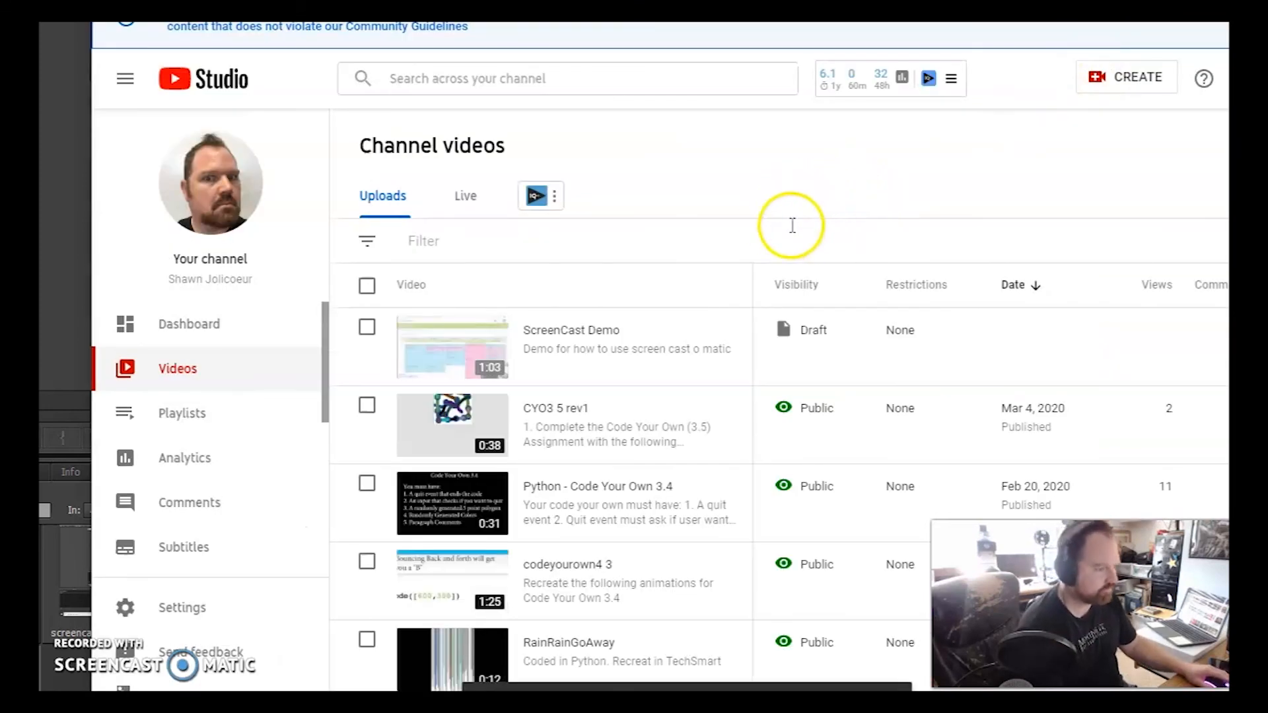
{"action": "left_click", "coordinate": [626, 149]}
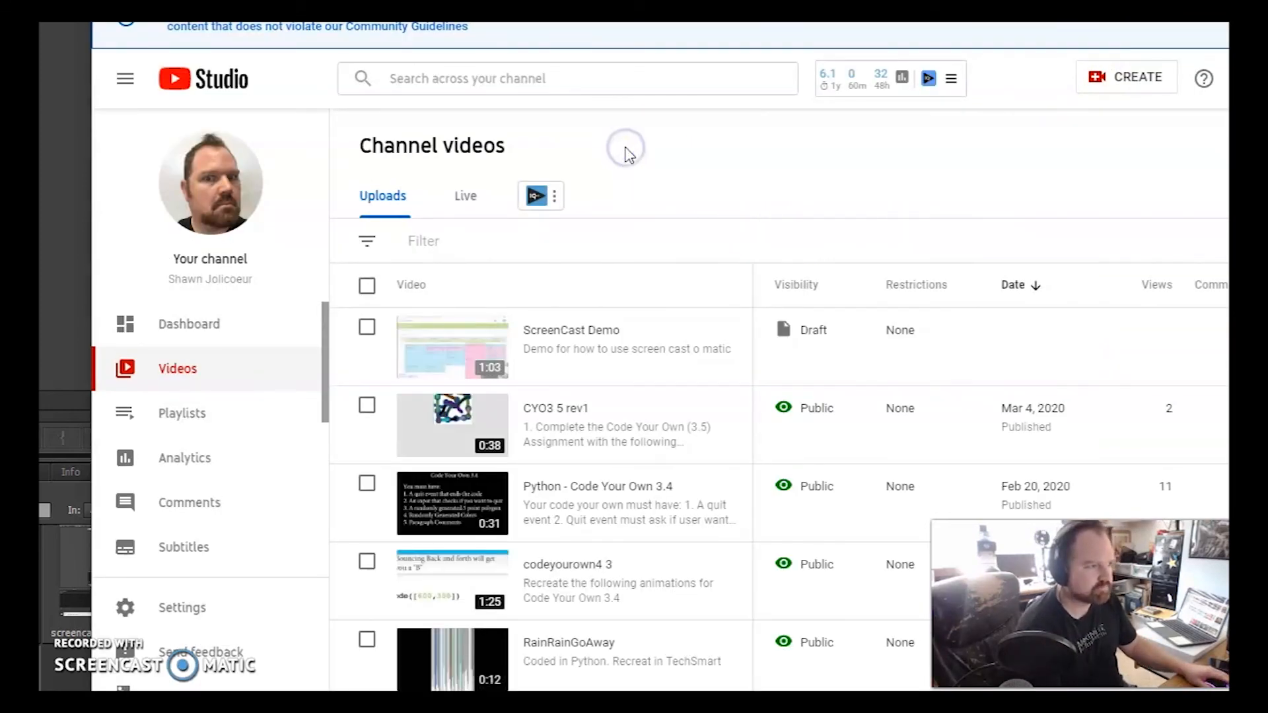